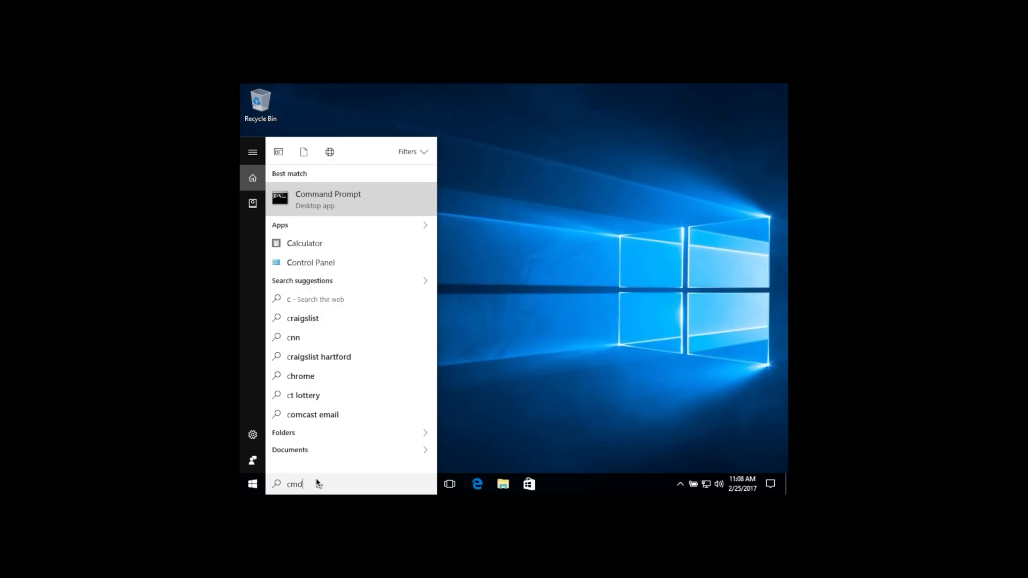
Open Command Prompt and run ipconfig to read the Ethernet adapter's IPv4 default gateway address
{"action": "key", "text": "Return"}
{"action": "type", "text": "ipc"}
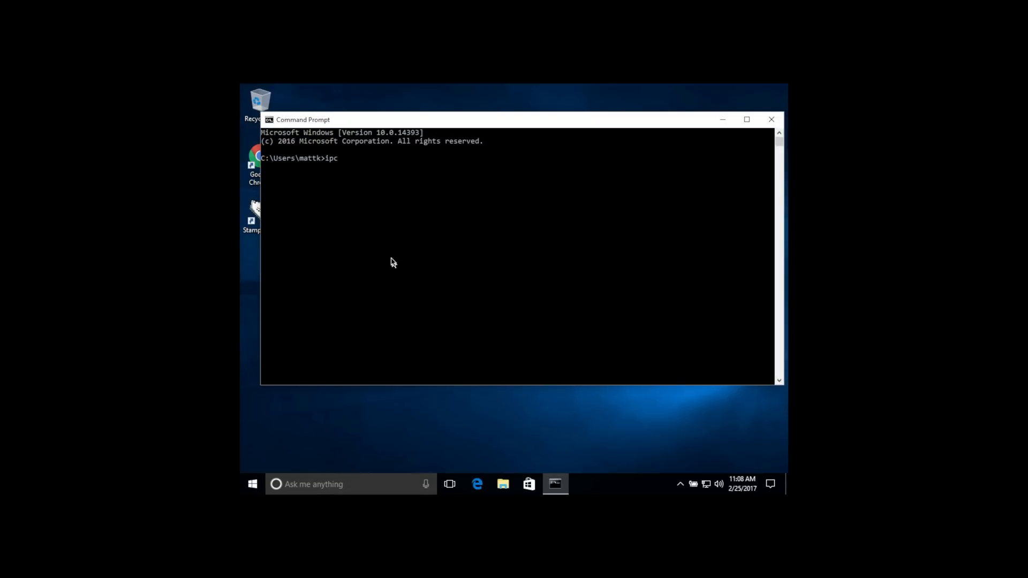
{"action": "type", "text": "onfig"}
{"action": "key", "text": "Return"}
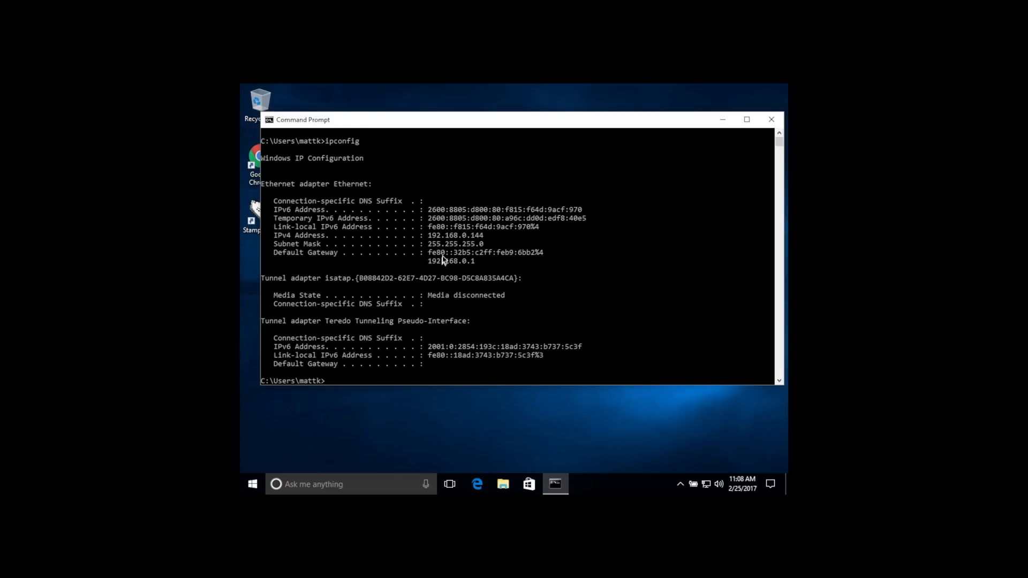
{"action": "left_click_drag", "start_coordinate": [478, 262], "coordinate": [428, 263]}
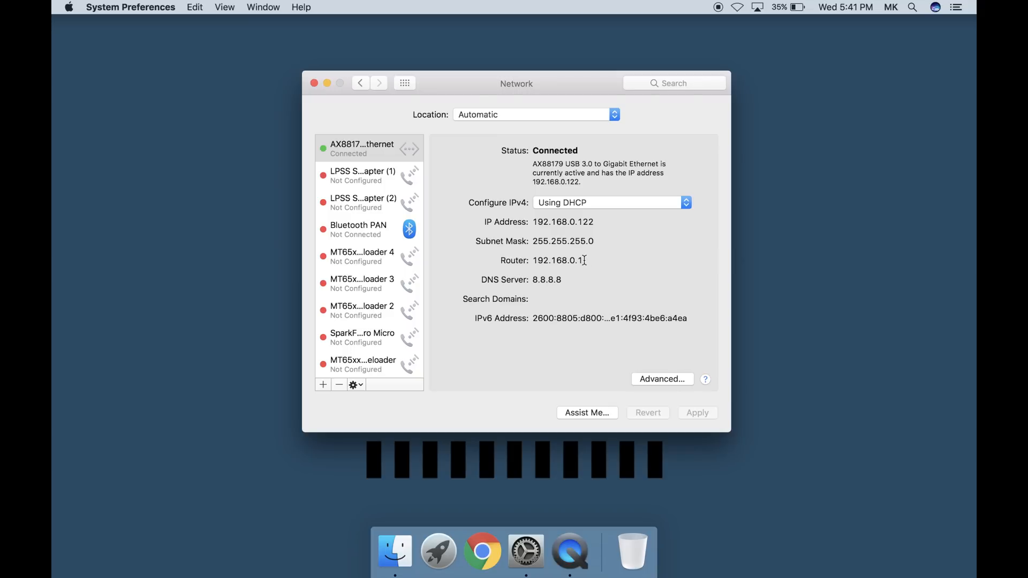
Copy the router address 192.168.0.1 from the Mac's network settings and open it in Chrome
{"action": "left_click_drag", "start_coordinate": [584, 260], "coordinate": [532, 261]}
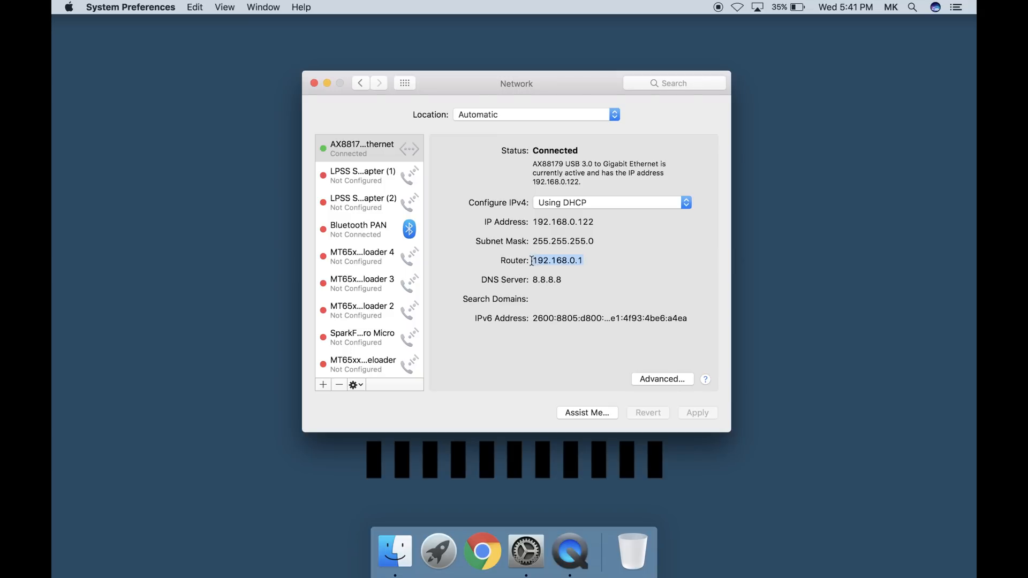
{"action": "key", "text": "super+c"}
{"action": "key", "text": "super+Tab"}
{"action": "key", "text": "super+v"}
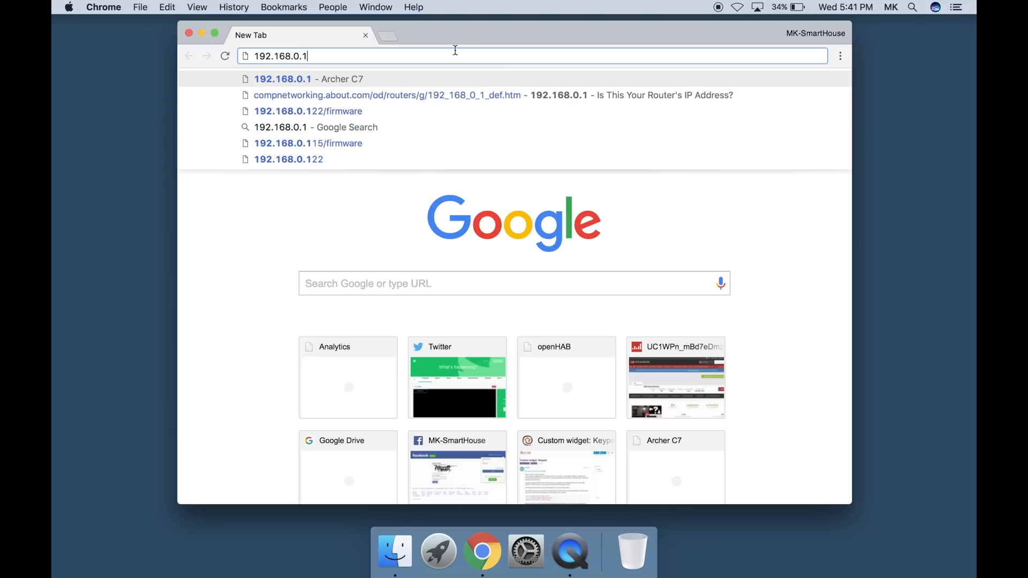
{"action": "key", "text": "Return"}
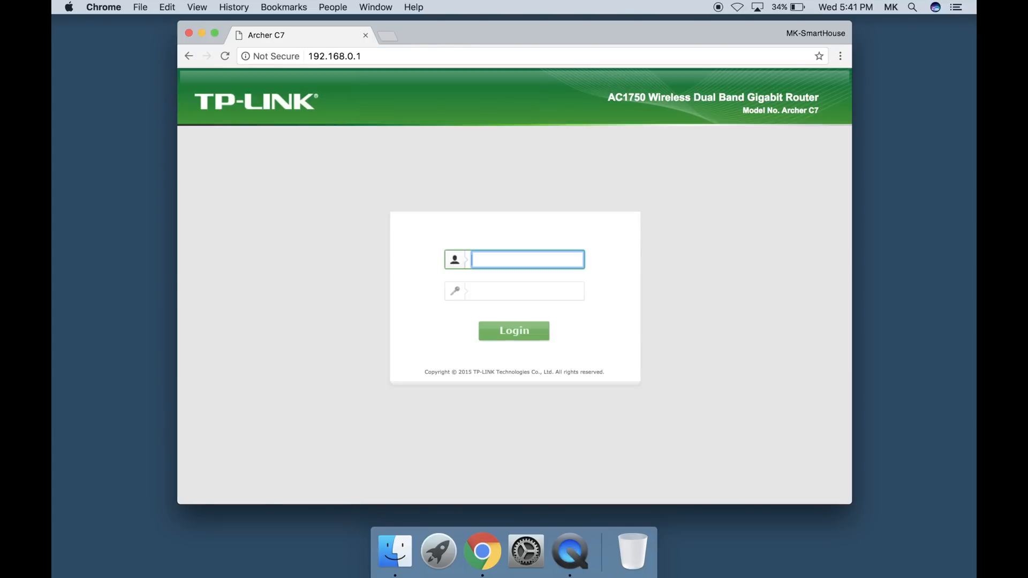
Log in to the router with the username admin and the account password
{"action": "type", "text": "admin"}
{"action": "key", "text": "Tab"}
{"action": "type", "text": "admin"}
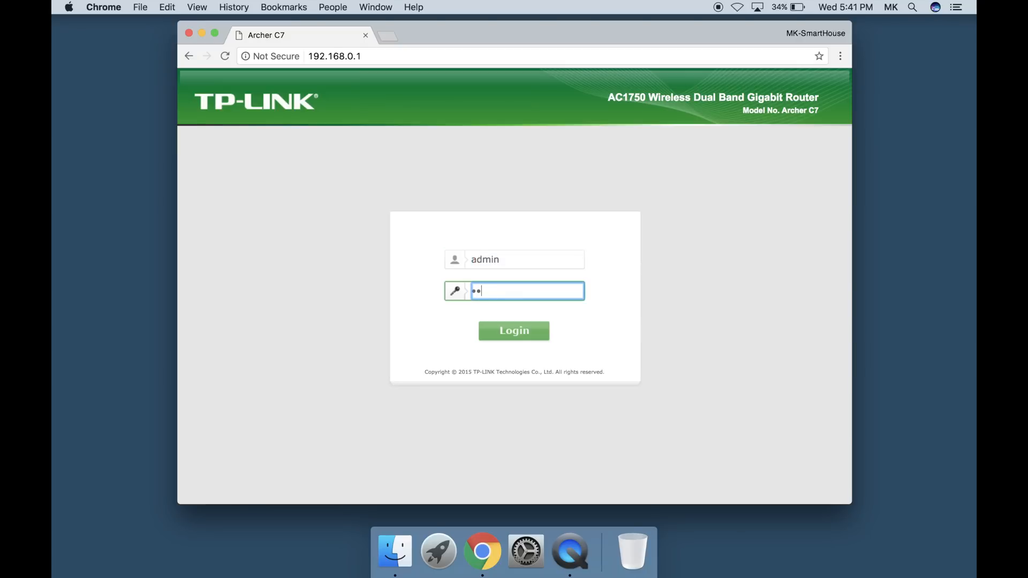
{"action": "key", "text": "Return"}
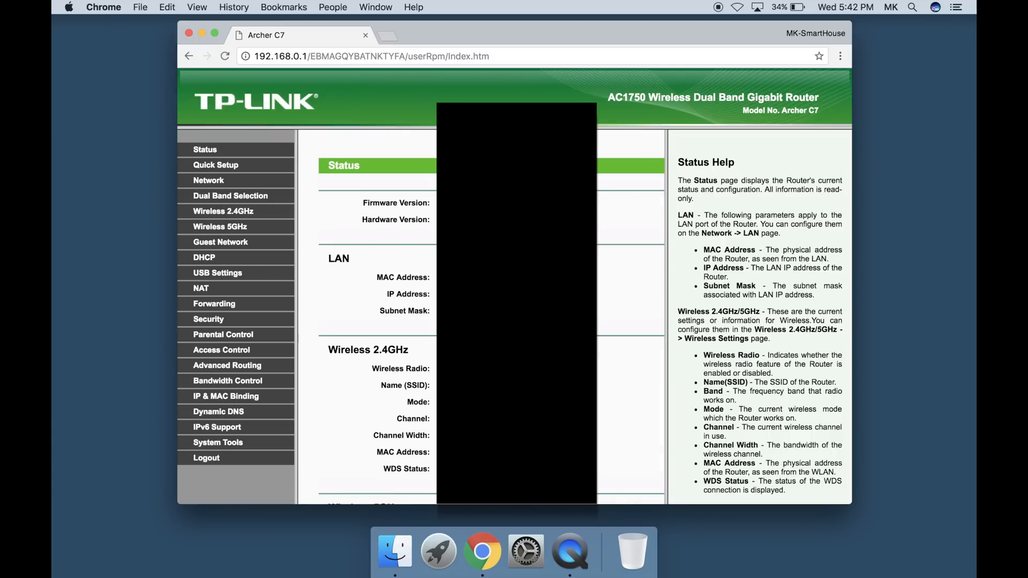
Look through the router's Status page and open Firmware Upgrade under System Tools to check the firmware version
{"action": "scroll", "coordinate": [375, 321], "scroll_direction": "down", "scroll_amount": 7}
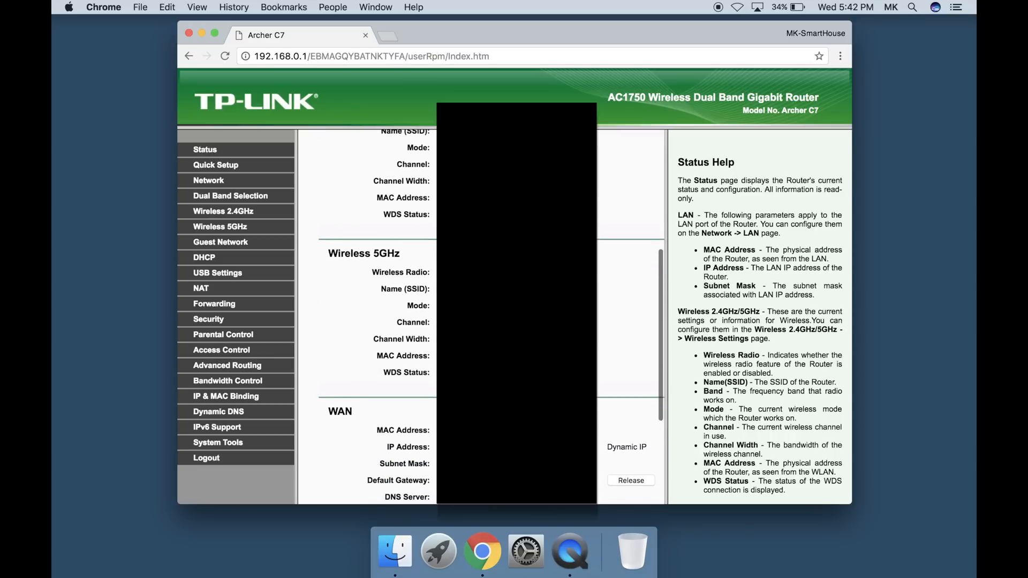
{"action": "scroll", "coordinate": [374, 311], "scroll_direction": "down", "scroll_amount": 2}
{"action": "scroll", "coordinate": [374, 310], "scroll_direction": "up", "scroll_amount": 1}
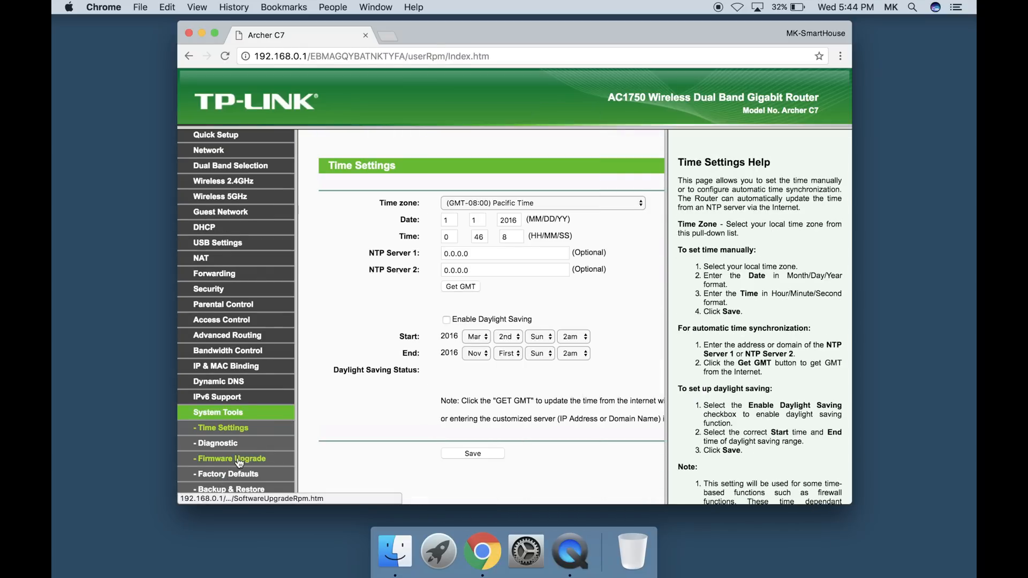
{"action": "scroll", "coordinate": [239, 463], "scroll_direction": "down", "scroll_amount": 3}
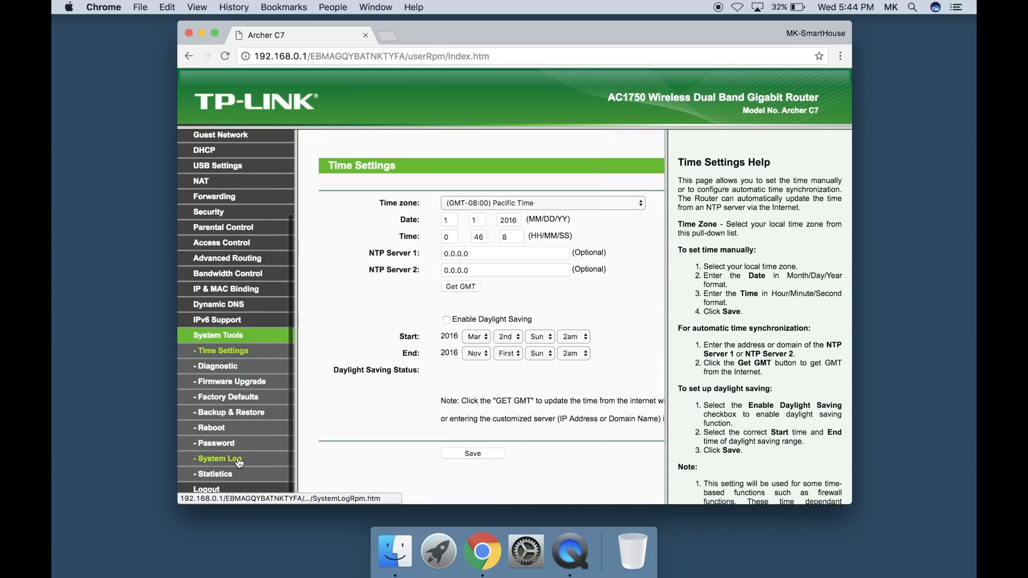
{"action": "left_click", "coordinate": [228, 385]}
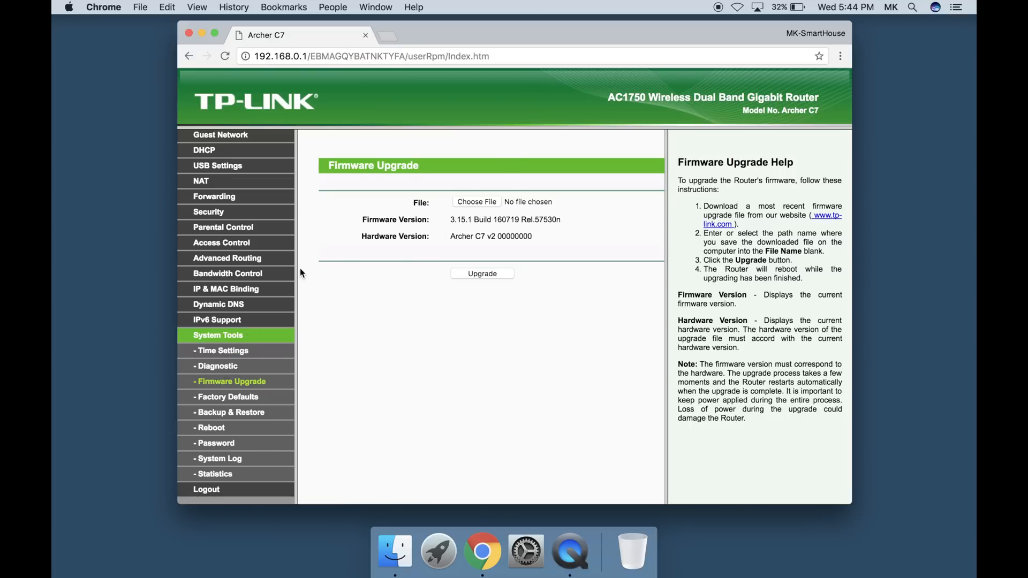
Set the DHCP start IP address to 192.168.0.50 and save the DHCP settings
{"action": "scroll", "coordinate": [251, 266], "scroll_direction": "up", "scroll_amount": 5}
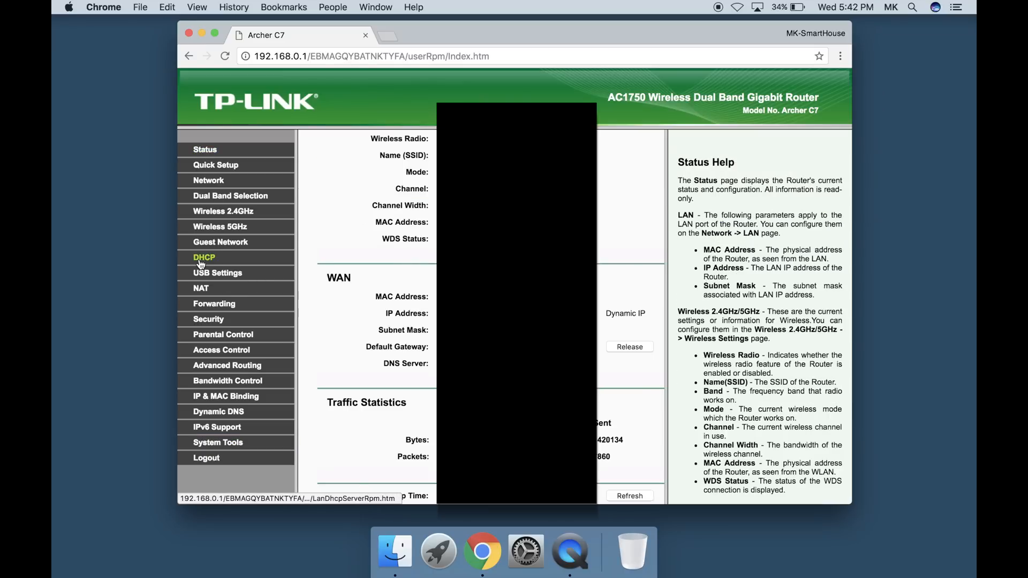
{"action": "left_click", "coordinate": [201, 264]}
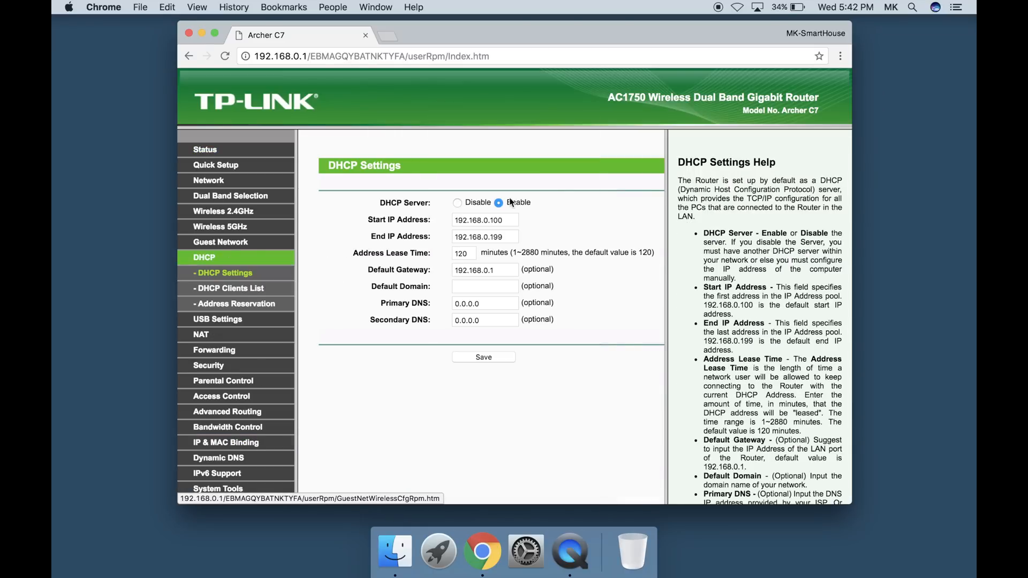
{"action": "left_click", "coordinate": [510, 220]}
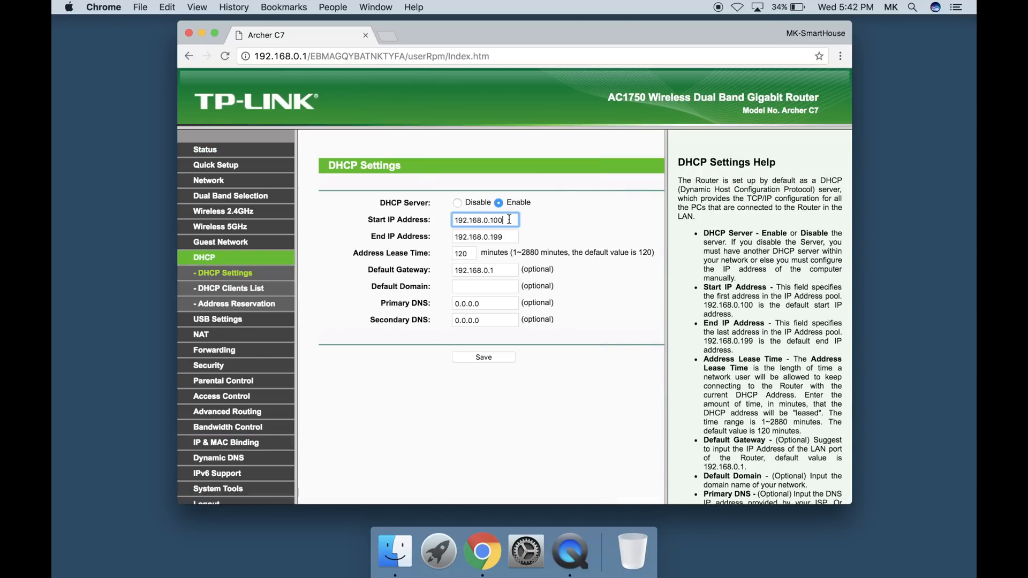
{"action": "key", "text": "BackSpace"}
{"action": "key", "text": "BackSpace"}
{"action": "key", "text": "BackSpace"}
{"action": "type", "text": "50"}
{"action": "left_click", "coordinate": [470, 356]}
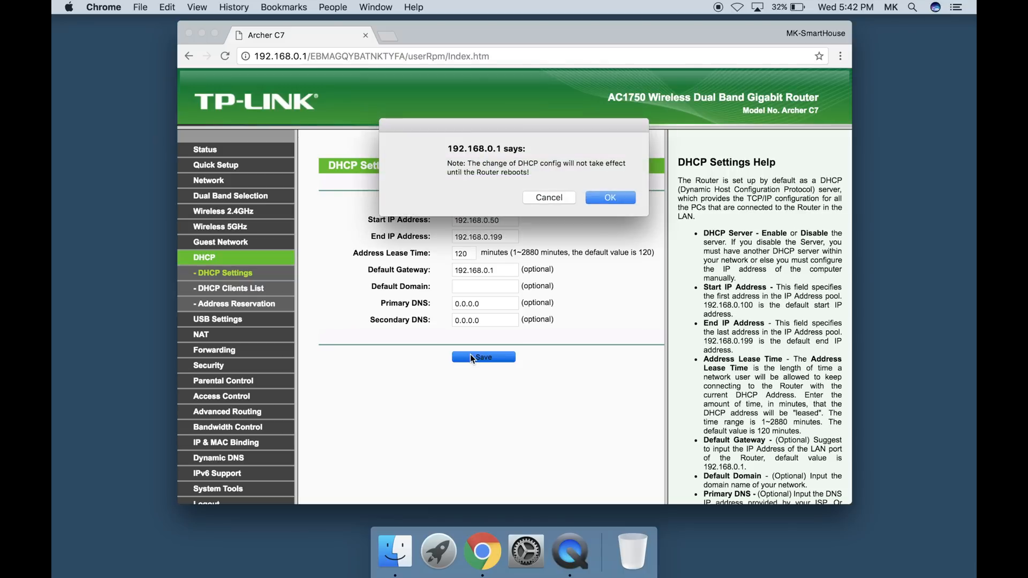
{"action": "left_click", "coordinate": [600, 198]}
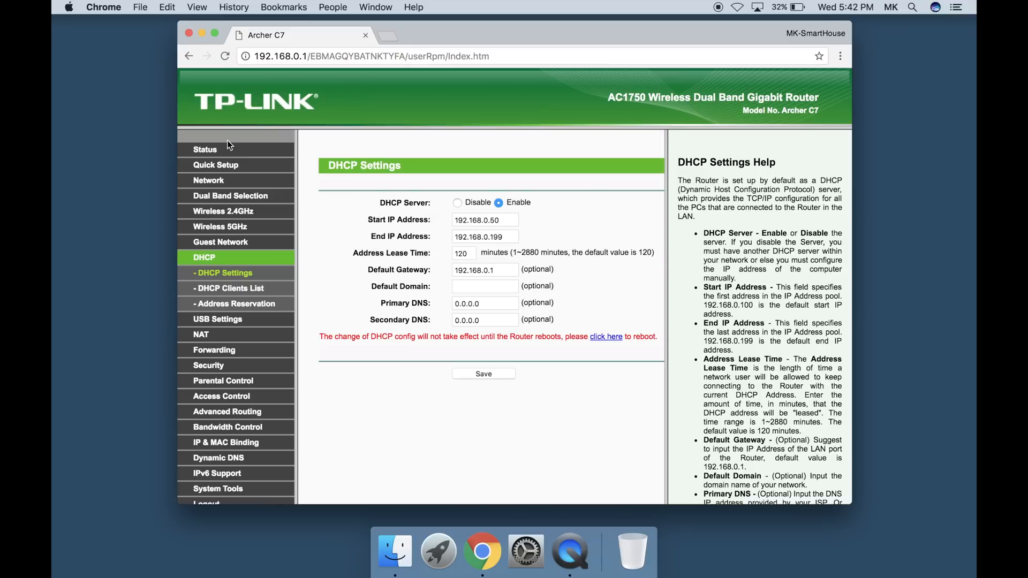
Enable the use of custom DNS servers in the WAN settings and set the primary DNS to 8.8.8.8
{"action": "left_click", "coordinate": [203, 155]}
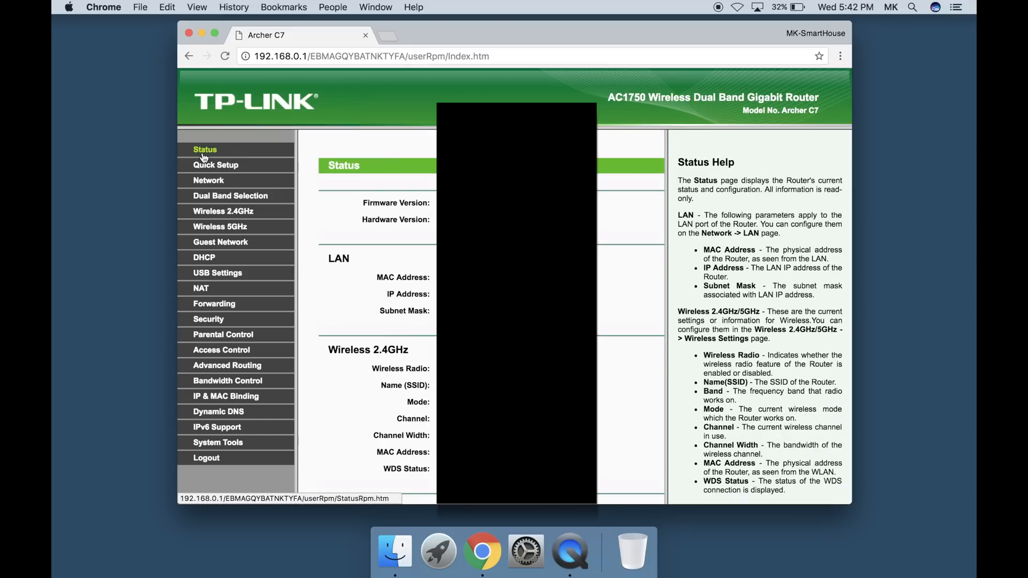
{"action": "left_click", "coordinate": [206, 180]}
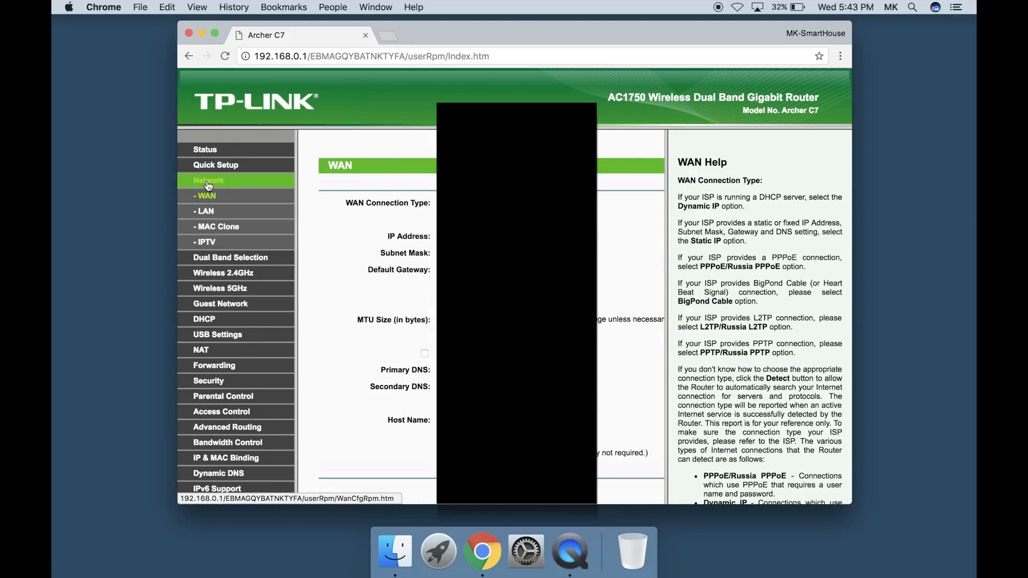
{"action": "left_click", "coordinate": [208, 196]}
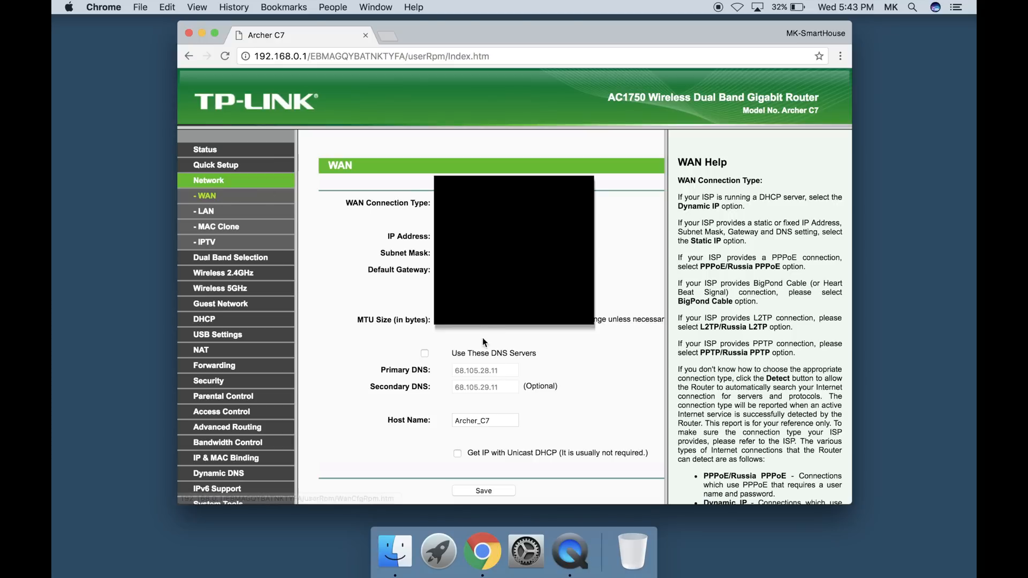
{"action": "scroll", "coordinate": [462, 349], "scroll_direction": "down", "scroll_amount": 1}
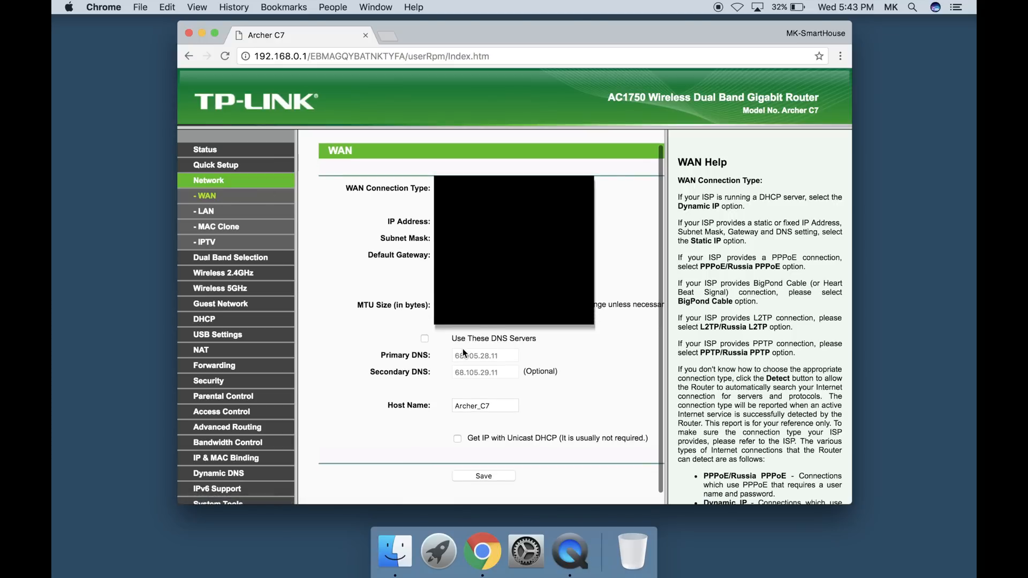
{"action": "left_click", "coordinate": [421, 337]}
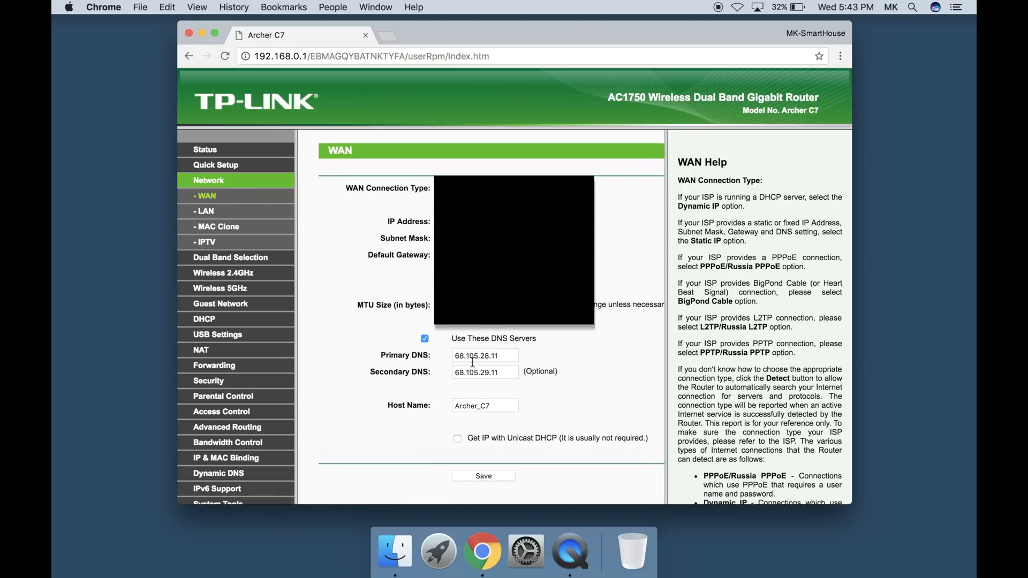
{"action": "left_click", "coordinate": [507, 359]}
{"action": "left_click_drag", "start_coordinate": [507, 359], "coordinate": [440, 355]}
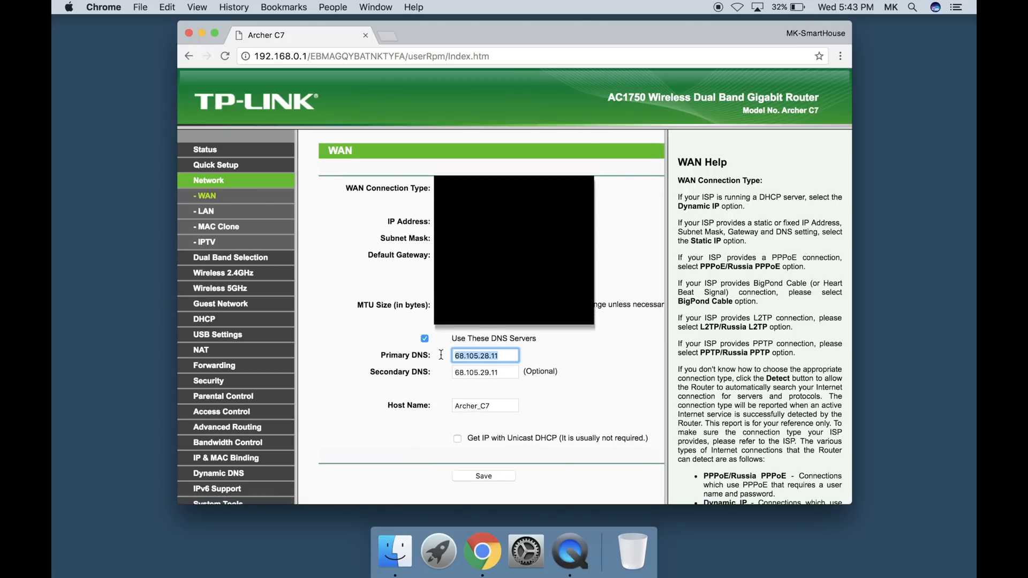
{"action": "type", "text": "8.8.8.8"}
Set the secondary DNS to 8.8.4.4 and save the WAN settings
{"action": "left_click_drag", "start_coordinate": [504, 367], "coordinate": [409, 367]}
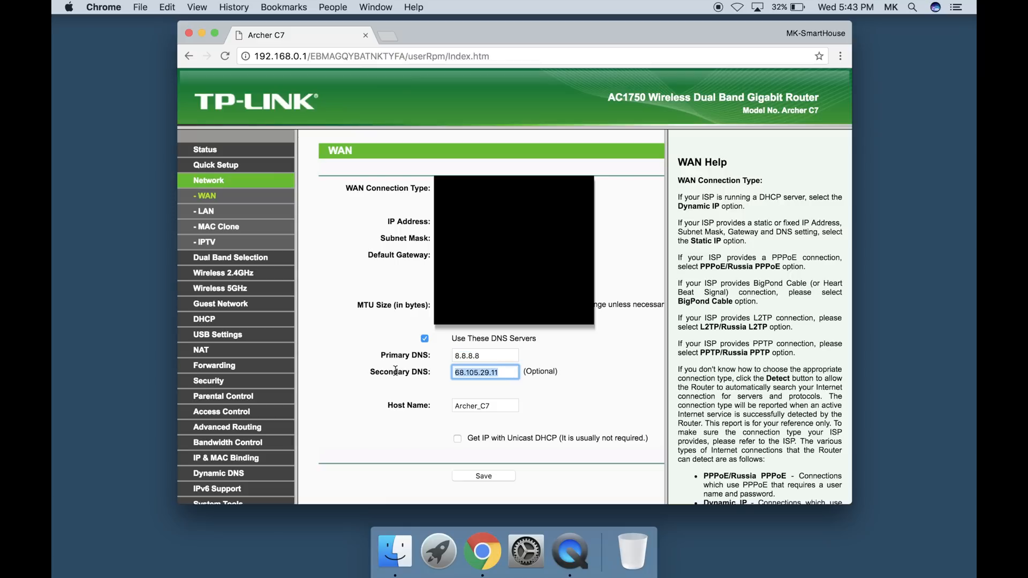
{"action": "type", "text": "8.8.4.4"}
{"action": "left_click", "coordinate": [482, 475]}
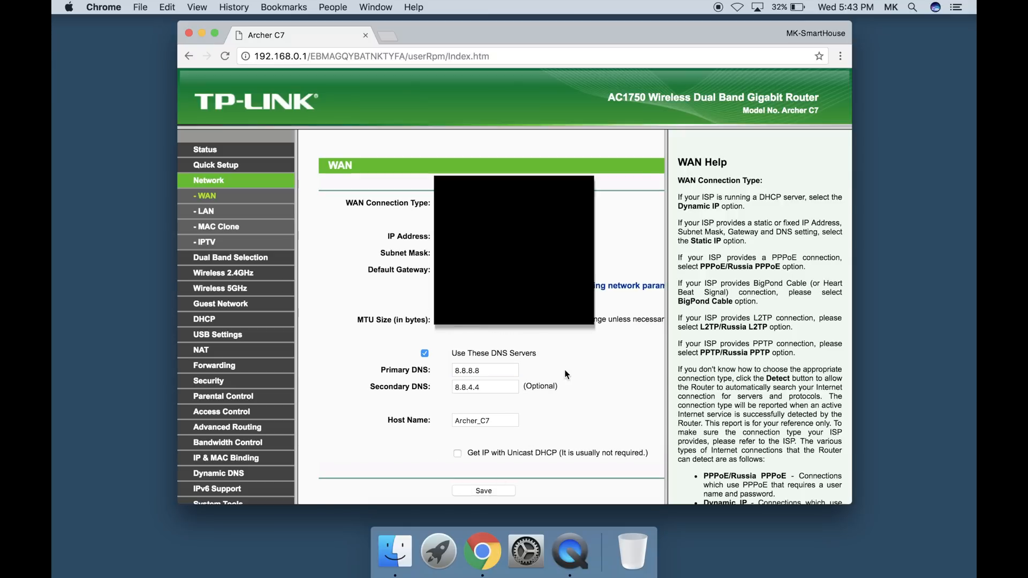
{"action": "scroll", "coordinate": [568, 351], "scroll_direction": "right", "scroll_amount": 2}
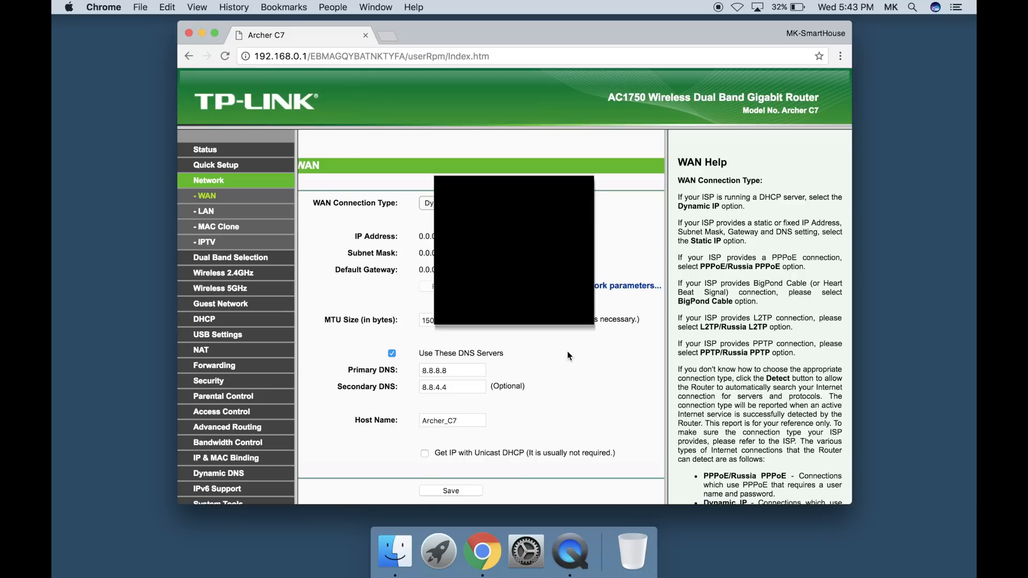
Rename the 2.4GHz wireless network to K-WiFi and save its wireless settings
{"action": "left_click", "coordinate": [224, 272]}
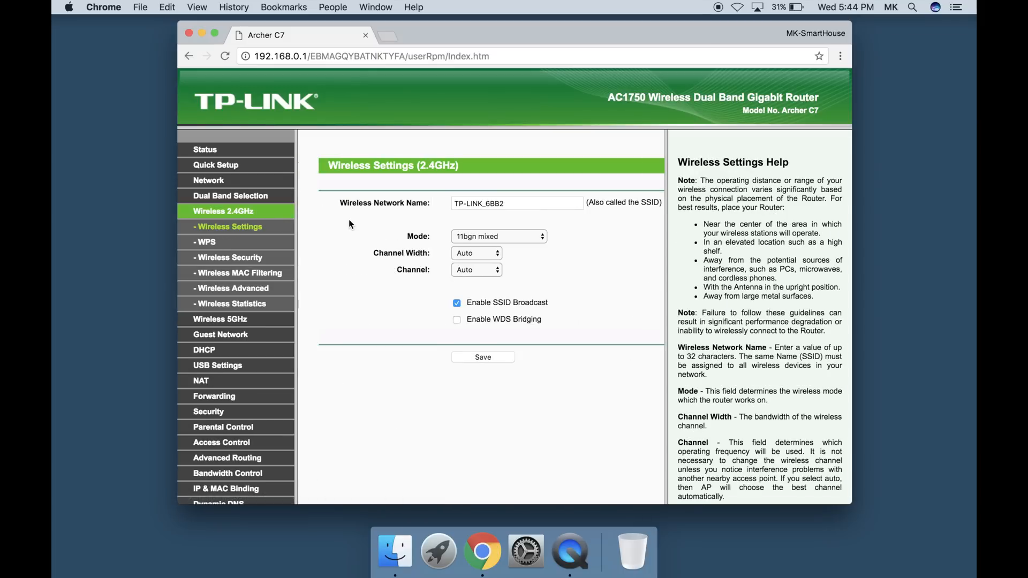
{"action": "left_click_drag", "start_coordinate": [533, 203], "coordinate": [422, 196]}
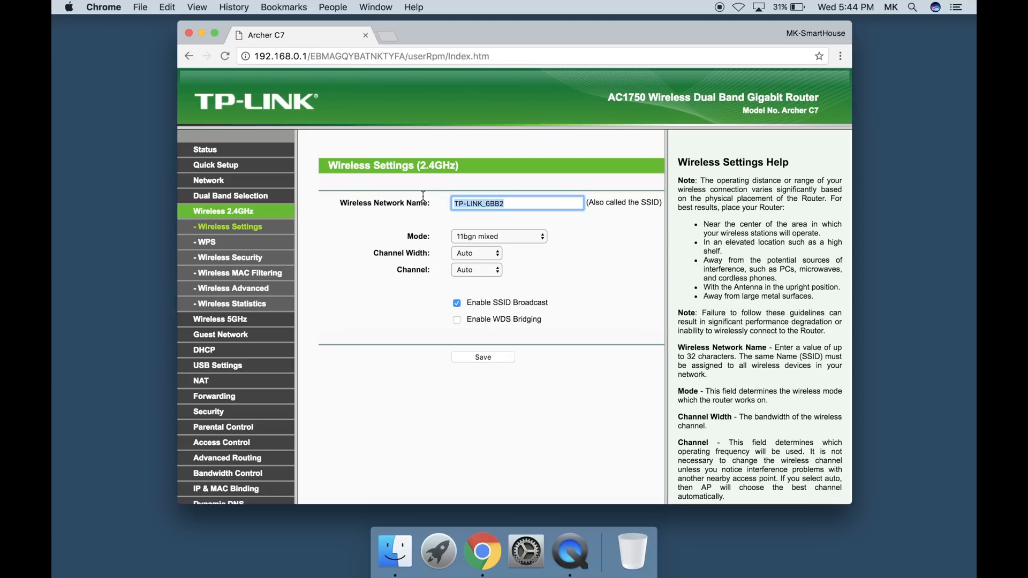
{"action": "type", "text": "K-WiFi"}
{"action": "left_click", "coordinate": [475, 358]}
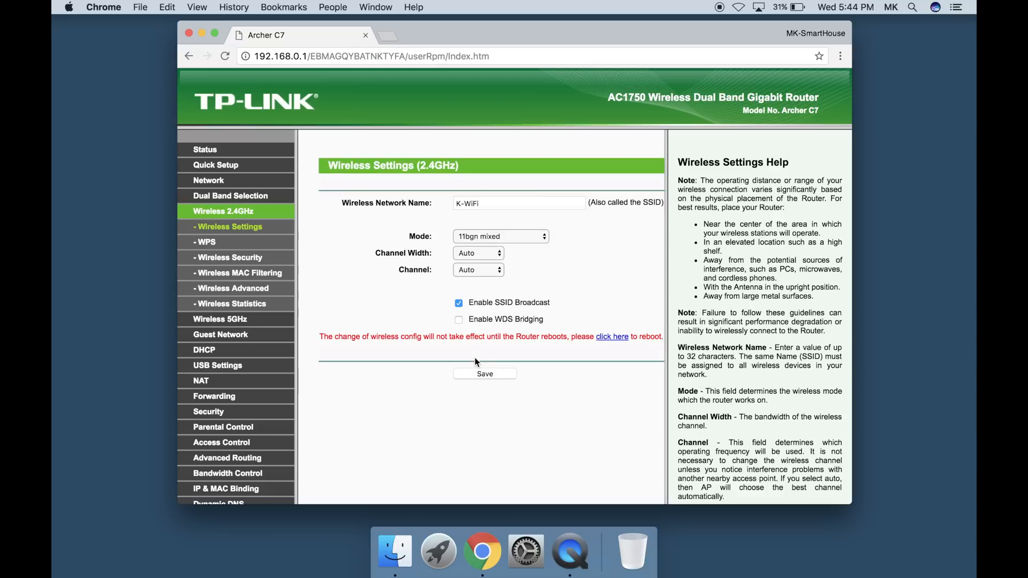
Enter the PSK password for WPA/WPA2 - Personal on the 2.4GHz network and save the wireless security settings
{"action": "left_click", "coordinate": [212, 264]}
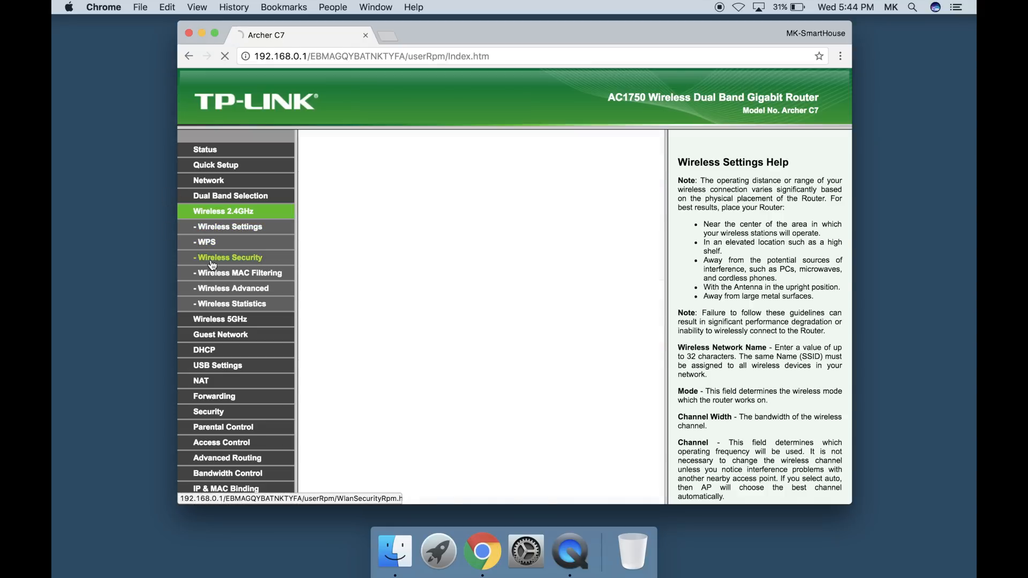
{"action": "key", "text": "ctrl+super+f"}
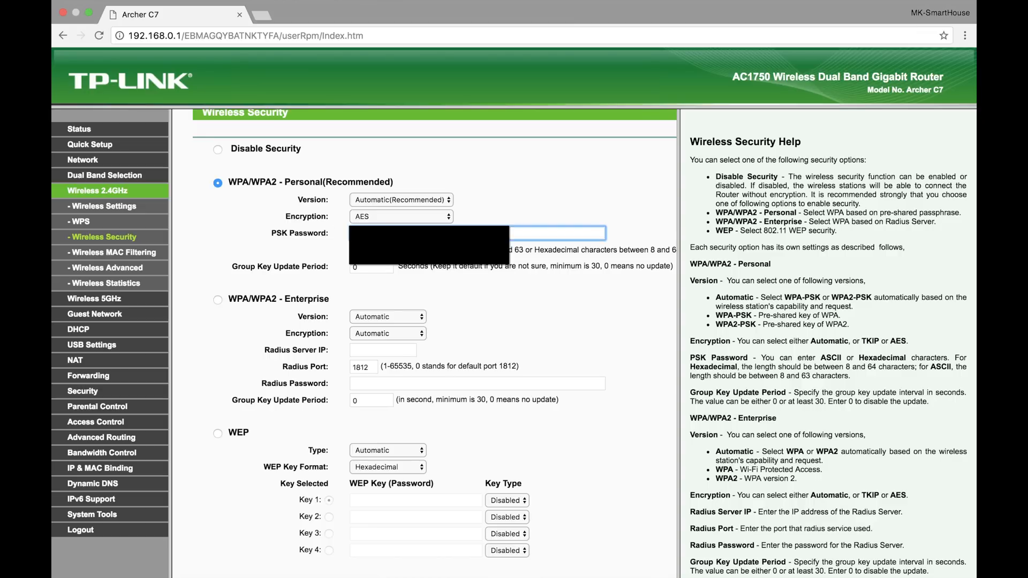
{"action": "scroll", "coordinate": [428, 343], "scroll_direction": "down", "scroll_amount": 2}
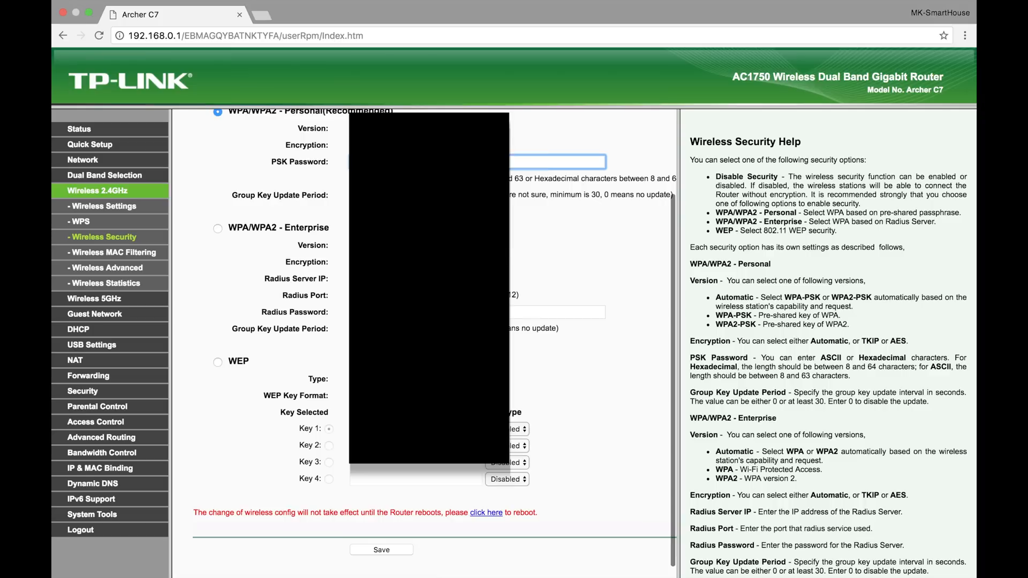
{"action": "left_click", "coordinate": [377, 558]}
{"action": "left_click", "coordinate": [377, 554]}
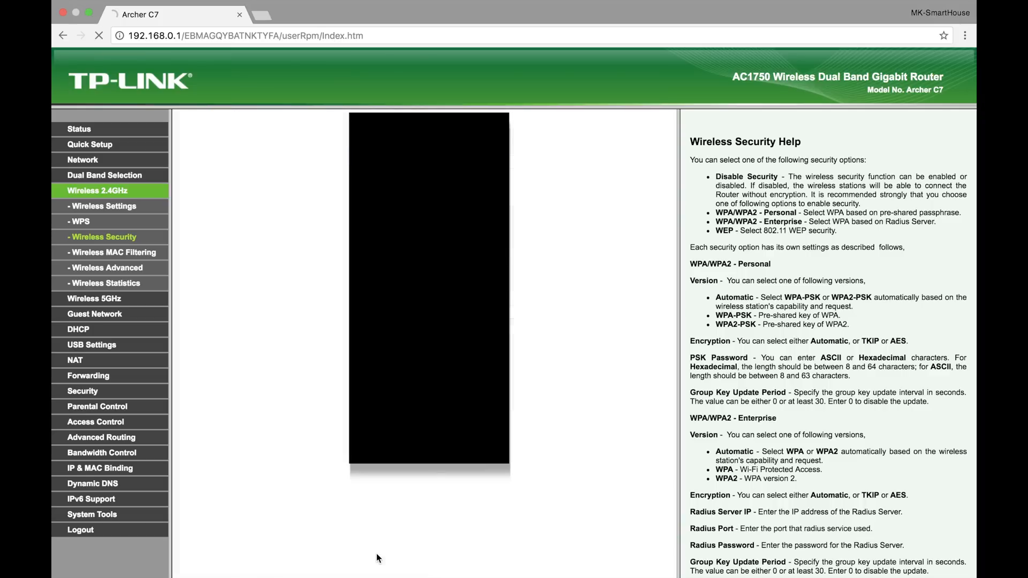
Rename the 5GHz wireless network to K-WiFi5GHz and save its wireless settings
{"action": "left_click", "coordinate": [95, 303]}
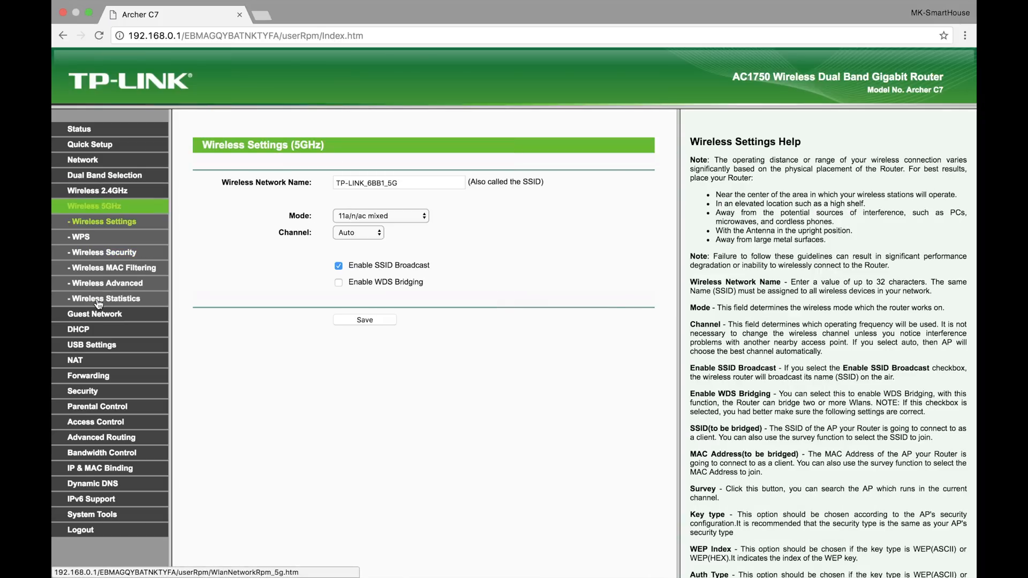
{"action": "left_click_drag", "start_coordinate": [416, 182], "coordinate": [295, 172]}
{"action": "type", "text": "K-"}
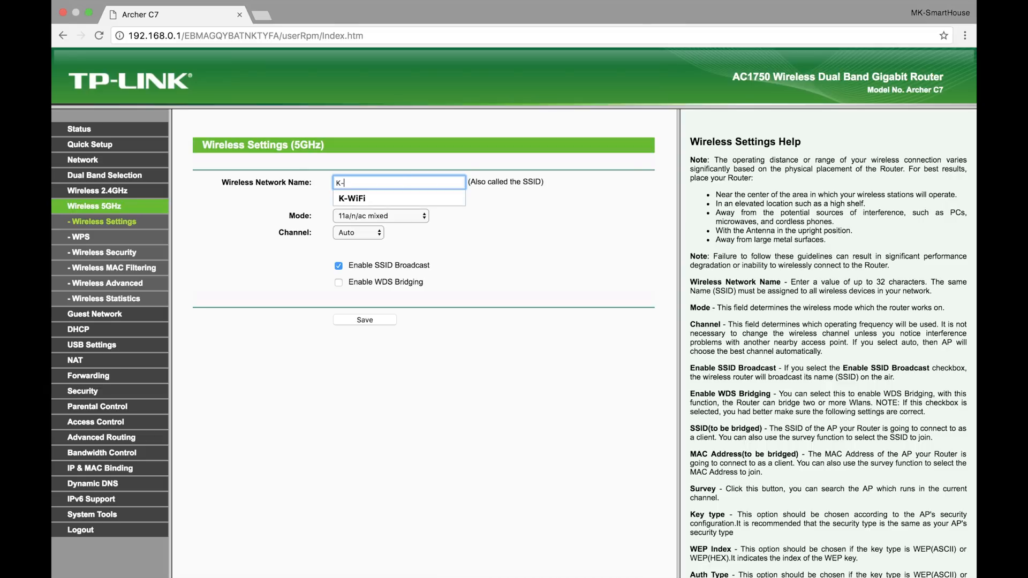
{"action": "type", "text": "WiFi5"}
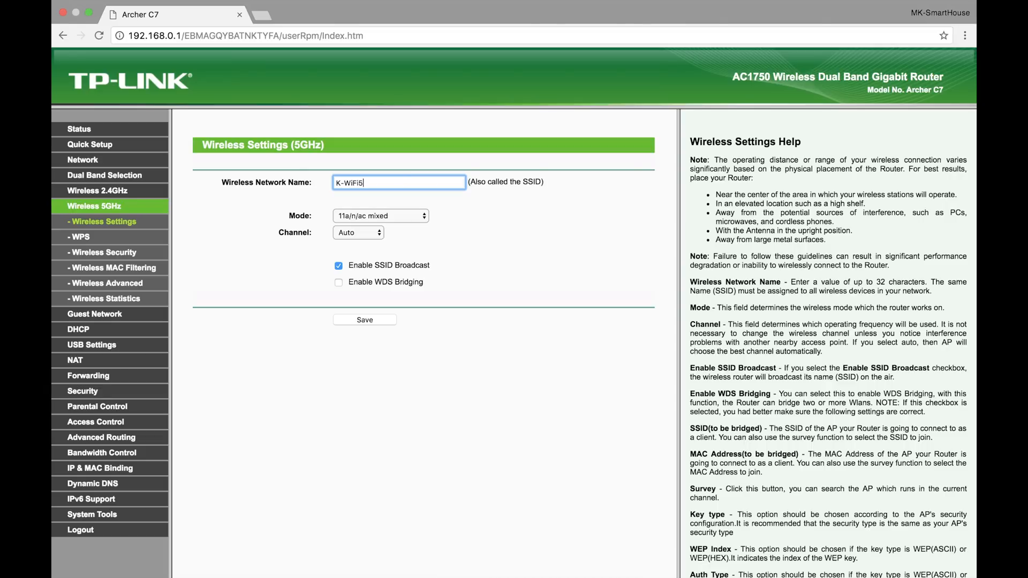
{"action": "type", "text": "GHz"}
{"action": "left_click", "coordinate": [357, 320]}
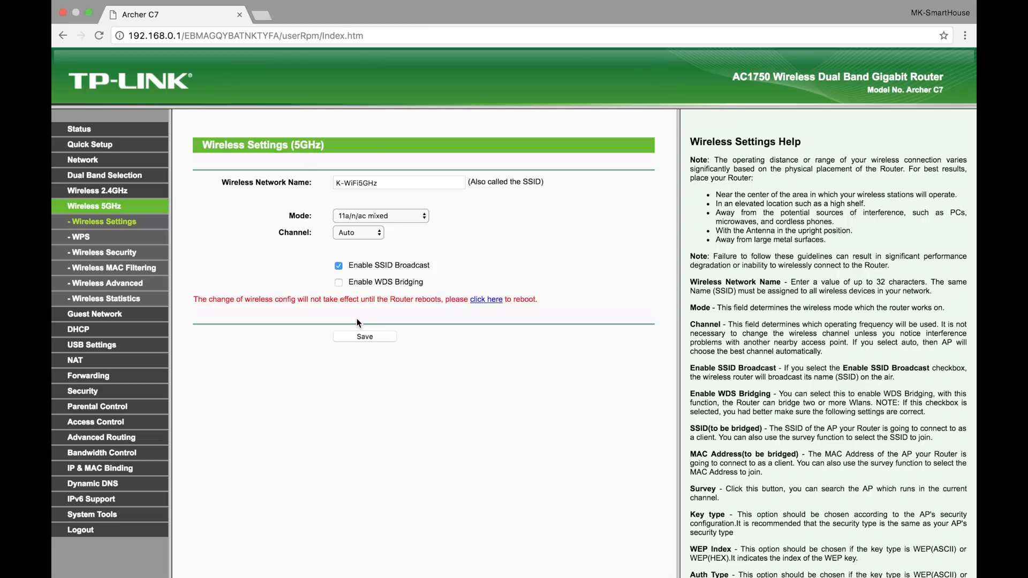
Replace the PSK password for WPA/WPA2 - Personal on the 5GHz network and save the wireless security settings
{"action": "left_click", "coordinate": [80, 253]}
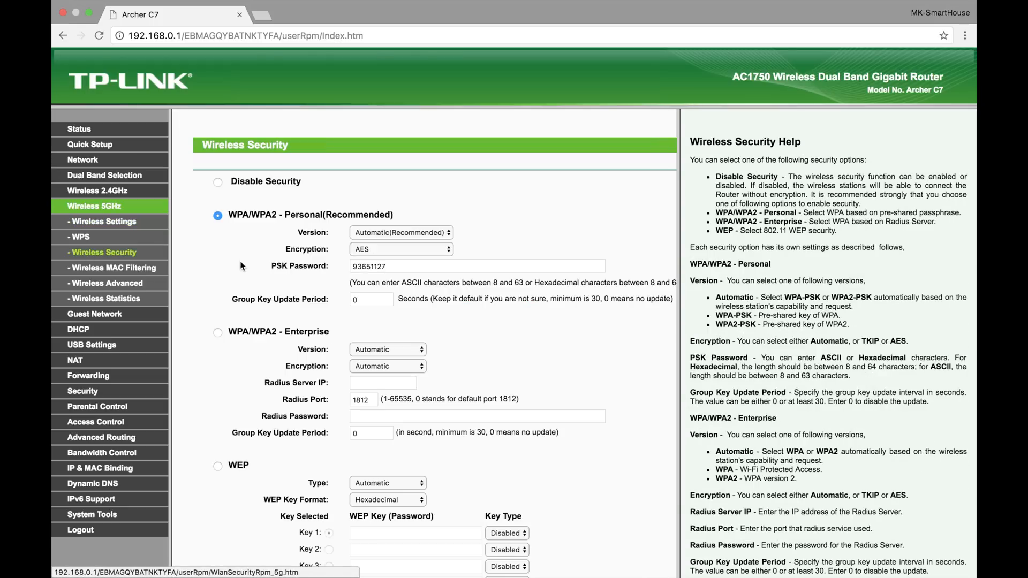
{"action": "left_click_drag", "start_coordinate": [409, 269], "coordinate": [307, 260]}
{"action": "key", "text": "BackSpace"}
{"action": "key", "text": "Down"}
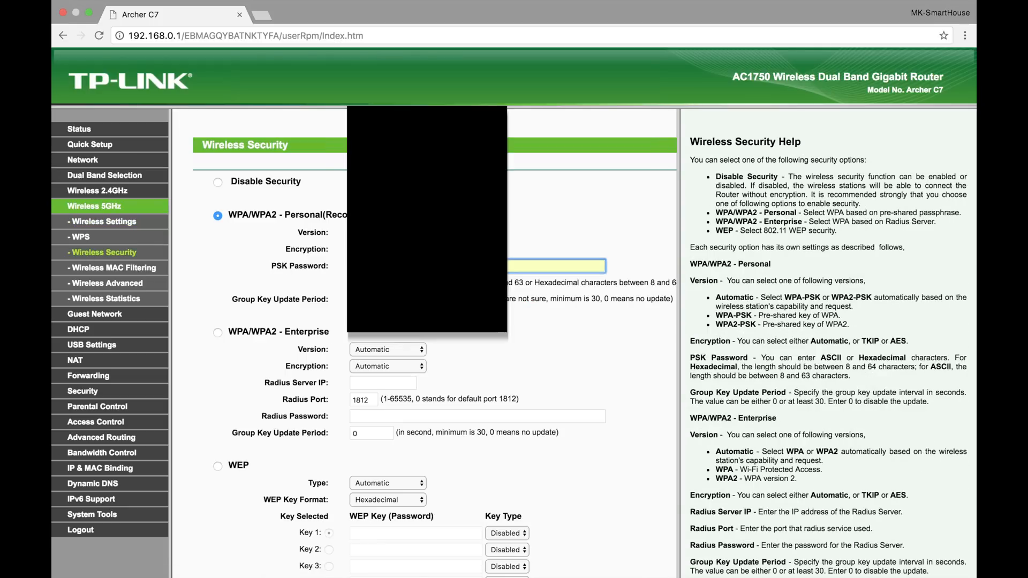
{"action": "scroll", "coordinate": [474, 333], "scroll_direction": "down", "scroll_amount": 3}
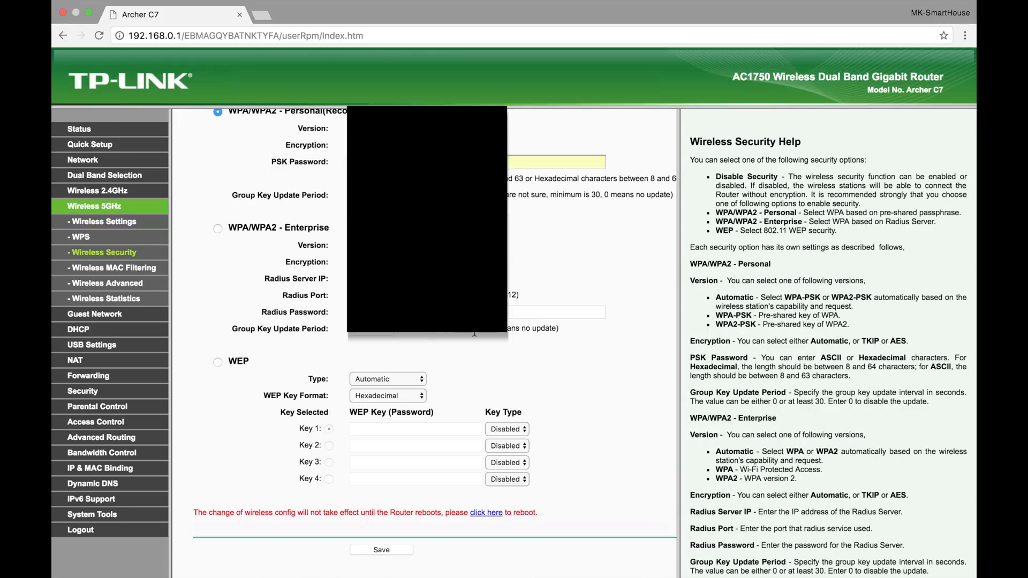
{"action": "left_click", "coordinate": [396, 552]}
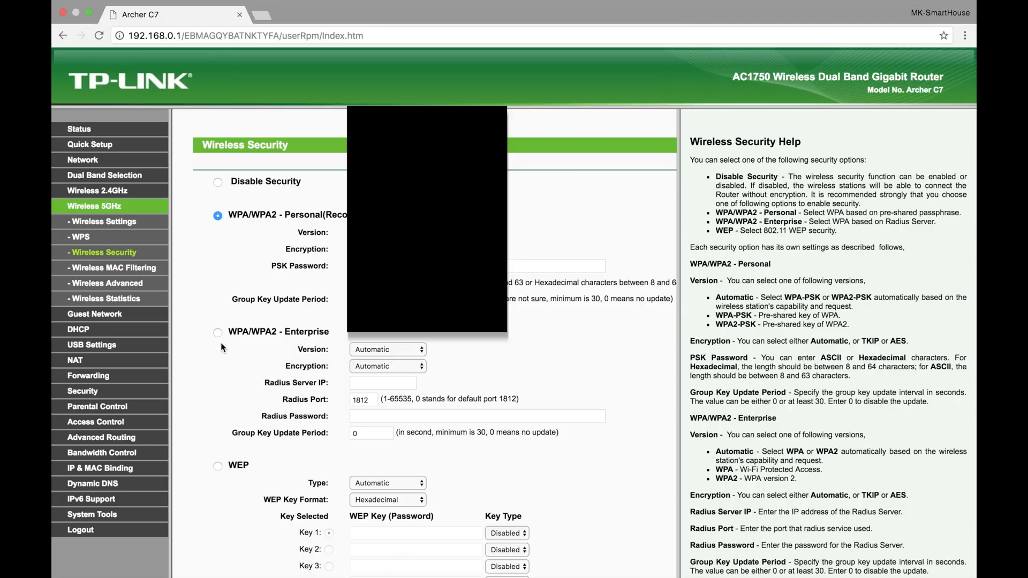
Enable the 2.4GHz guest network and name it K-Guest
{"action": "left_click", "coordinate": [111, 317]}
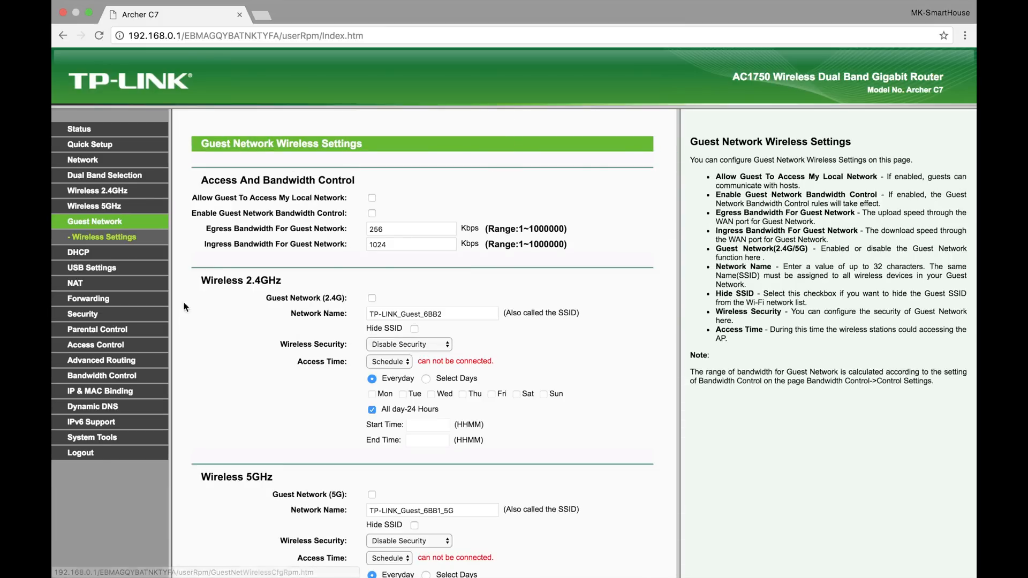
{"action": "scroll", "coordinate": [231, 311], "scroll_direction": "down", "scroll_amount": 5}
{"action": "scroll", "coordinate": [230, 312], "scroll_direction": "down", "scroll_amount": 1}
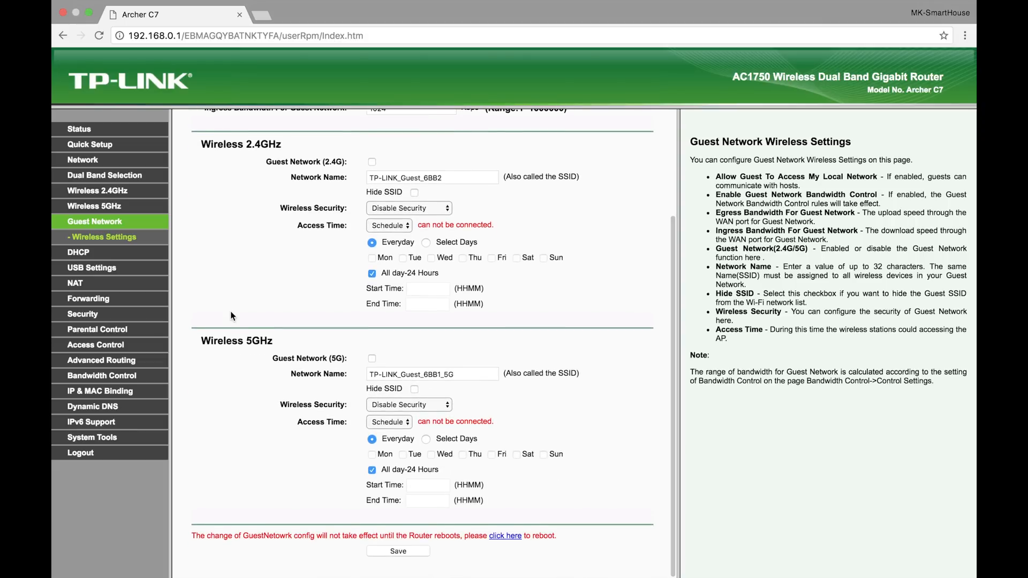
{"action": "scroll", "coordinate": [230, 316], "scroll_direction": "up", "scroll_amount": 5}
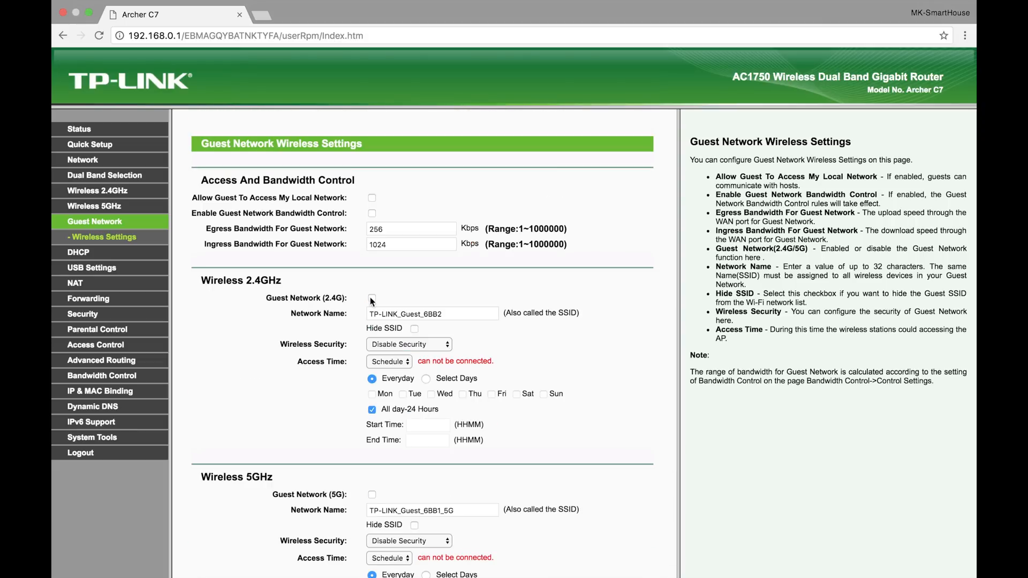
{"action": "left_click", "coordinate": [373, 298]}
{"action": "left_click_drag", "start_coordinate": [458, 311], "coordinate": [353, 310]}
{"action": "type", "text": "K"}
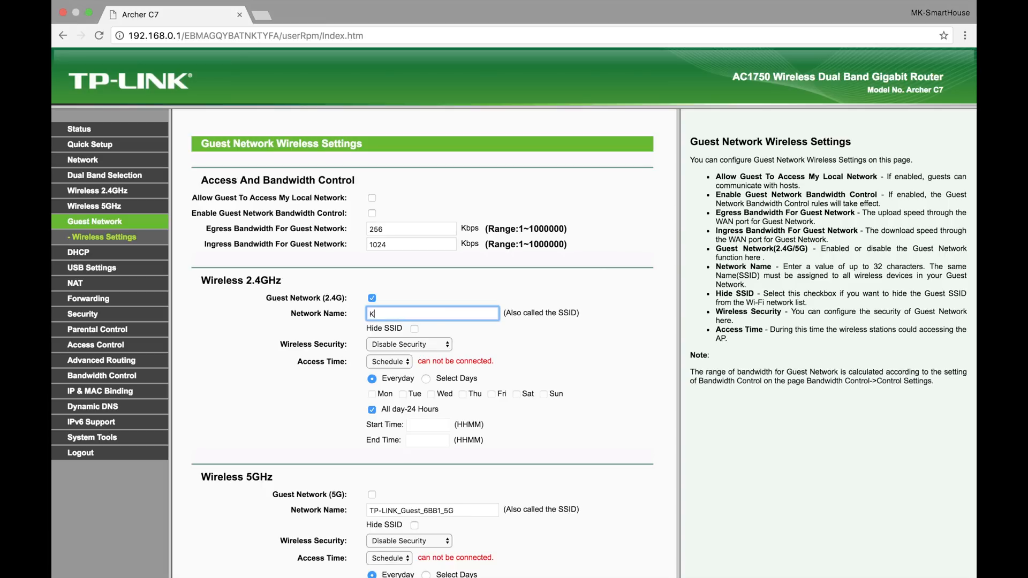
{"action": "type", "text": "-GUes"}
{"action": "key", "text": "BackSpace"}
{"action": "key", "text": "BackSpace"}
{"action": "key", "text": "BackSpace"}
{"action": "type", "text": "uest"}
Set the 2.4GHz guest network's security to WPA/WPA2-Personal, enter its PSK password and save the guest network settings
{"action": "left_click", "coordinate": [423, 344]}
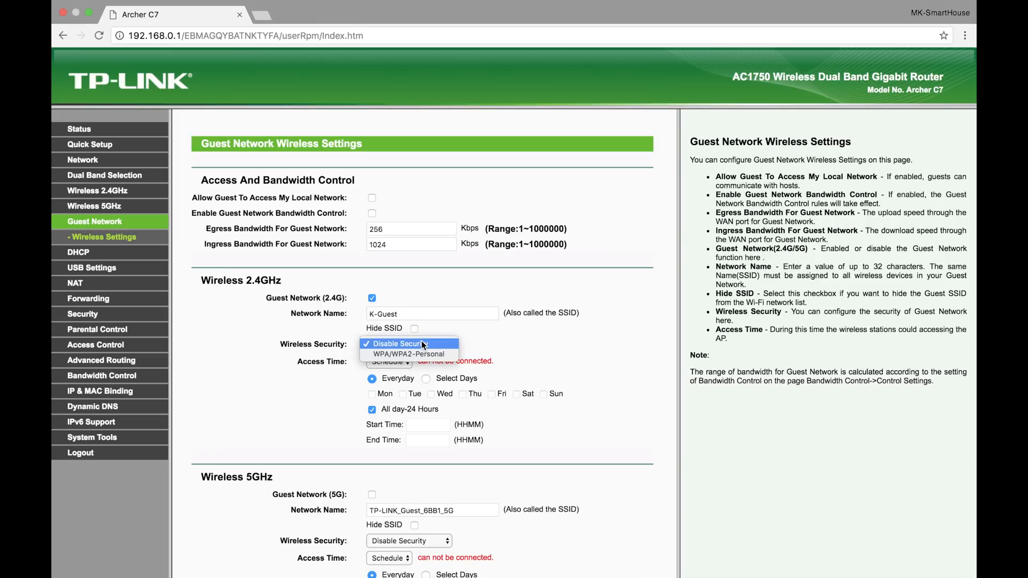
{"action": "left_click", "coordinate": [426, 353]}
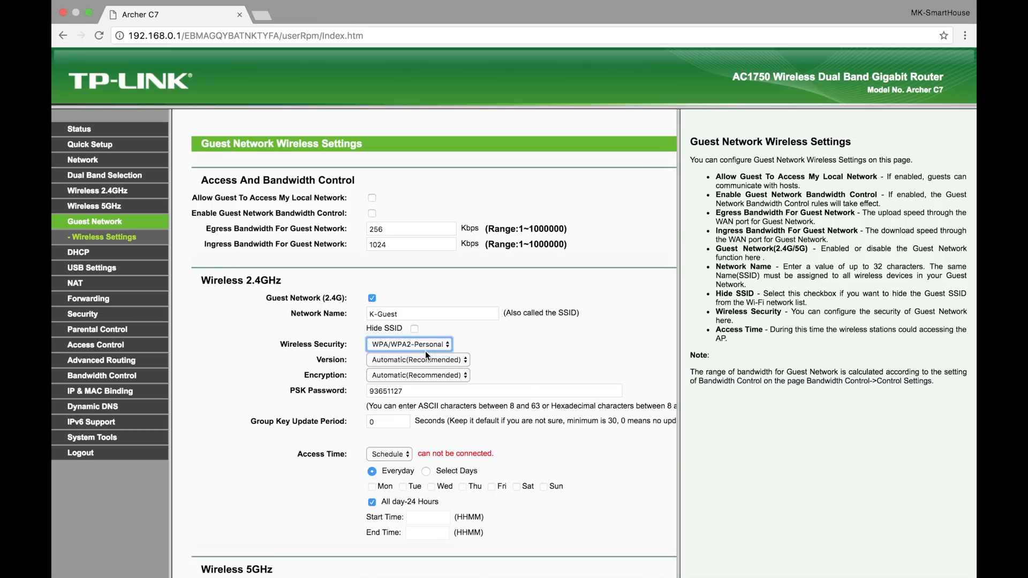
{"action": "double_click", "coordinate": [442, 390]}
{"action": "type", "text": "?"}
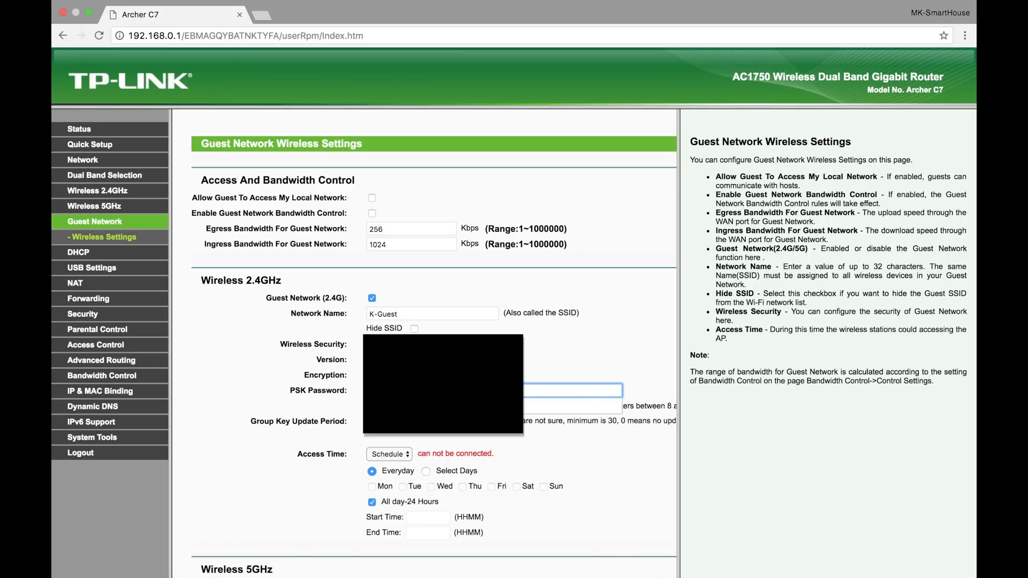
{"action": "type", "text": "?"}
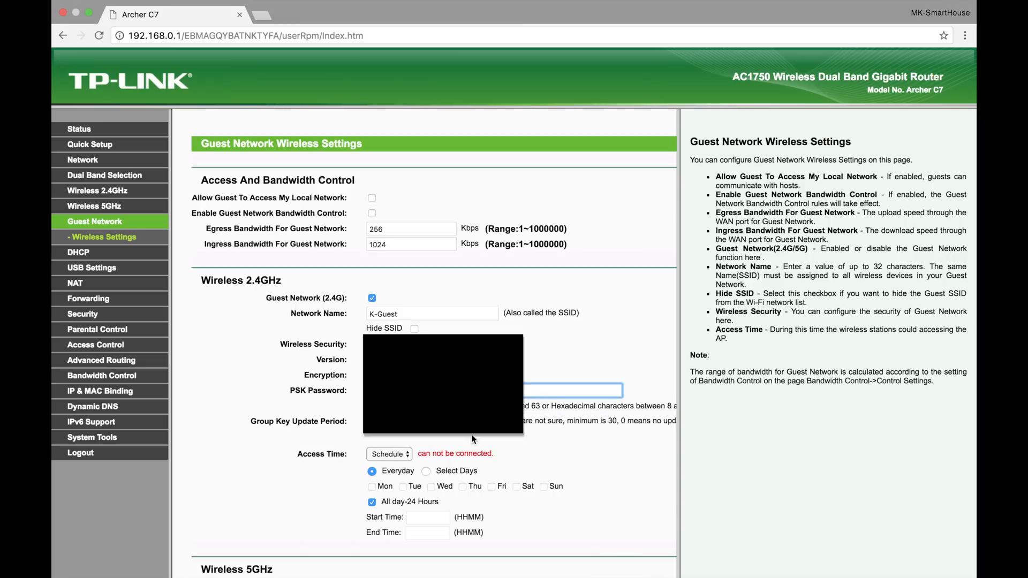
{"action": "left_click", "coordinate": [471, 435]}
{"action": "scroll", "coordinate": [472, 432], "scroll_direction": "down", "scroll_amount": 2}
{"action": "scroll", "coordinate": [472, 430], "scroll_direction": "down", "scroll_amount": 5}
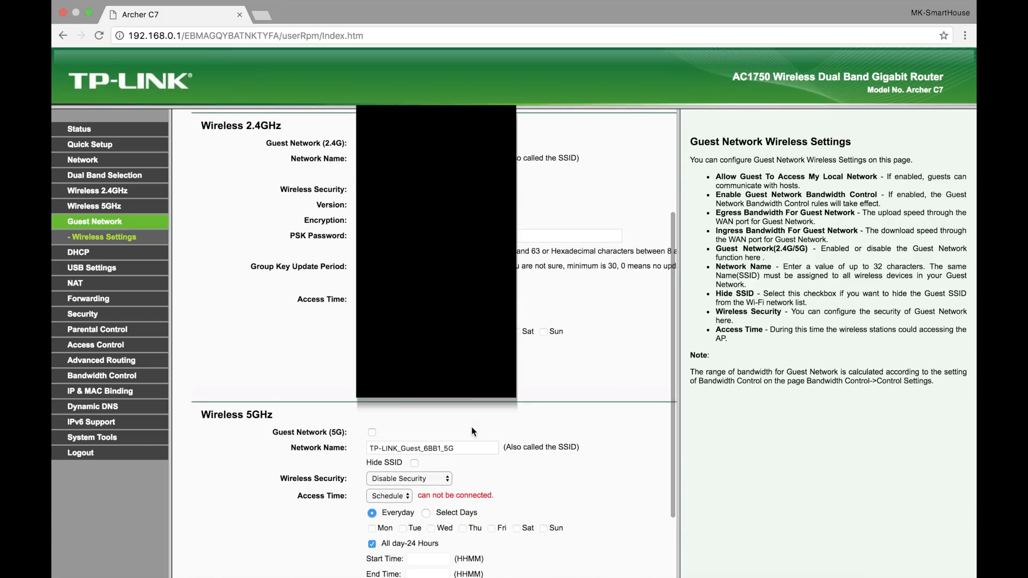
{"action": "left_click", "coordinate": [403, 551]}
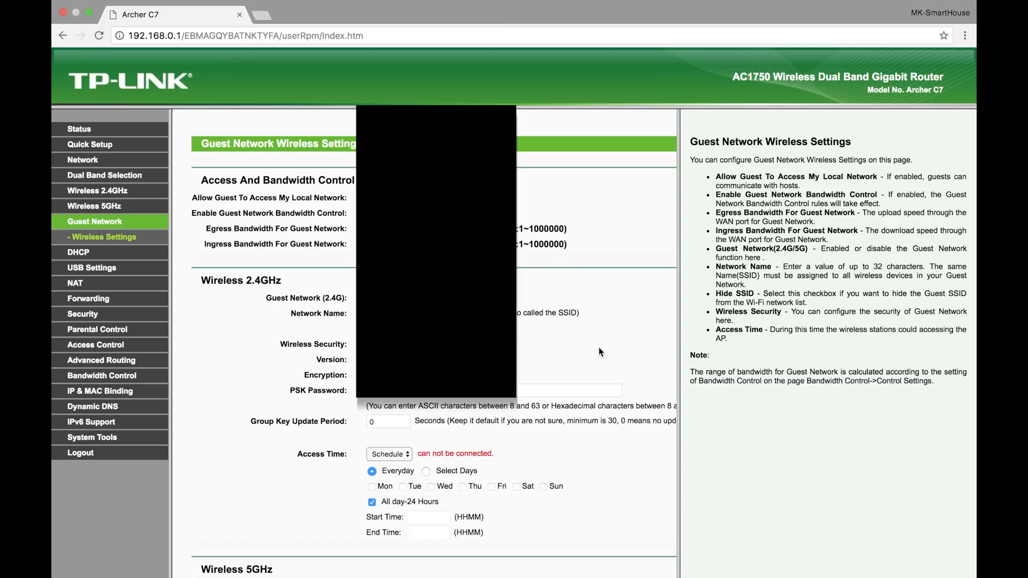
Enable the 5GHz guest network and name it K-GuestWiFi5GHz
{"action": "scroll", "coordinate": [599, 353], "scroll_direction": "down", "scroll_amount": 5}
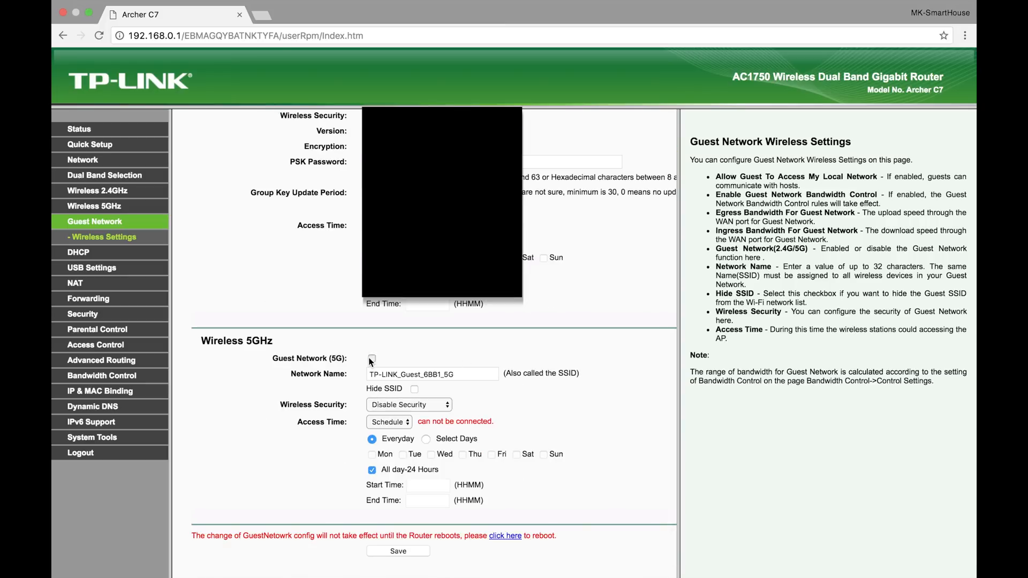
{"action": "left_click_drag", "start_coordinate": [476, 373], "coordinate": [325, 374]}
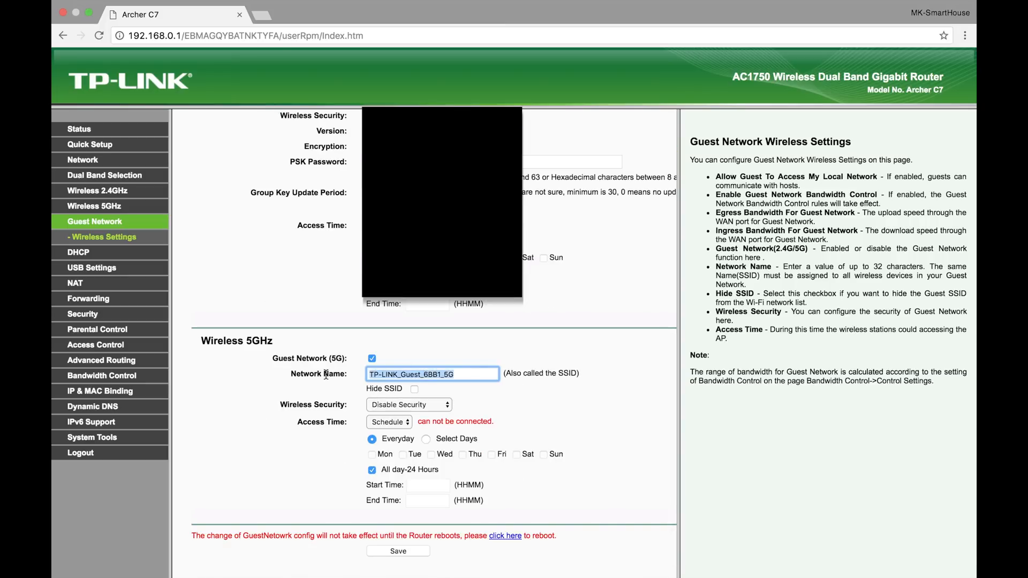
{"action": "type", "text": "K-Gues"}
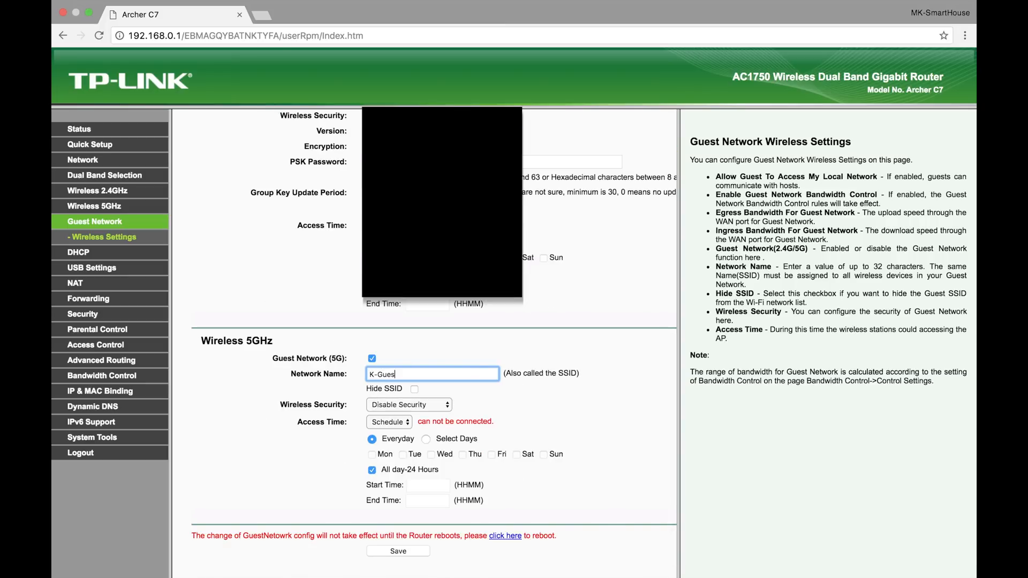
{"action": "type", "text": "tWiFi5GHz"}
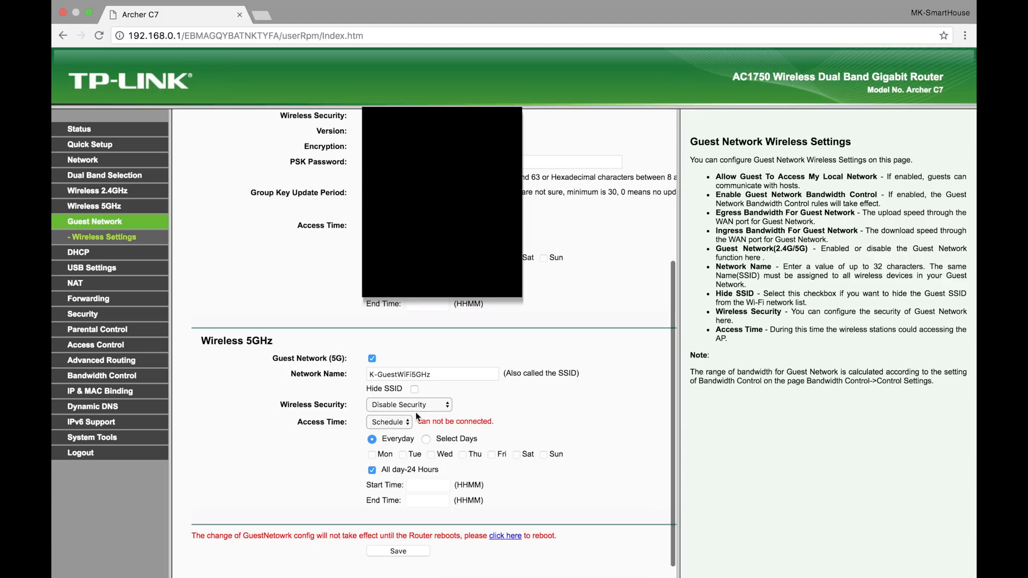
Set the 5GHz guest network's security to WPA/WPA2-Personal, enter its PSK password and save the guest network settings
{"action": "left_click", "coordinate": [412, 407]}
{"action": "left_click", "coordinate": [416, 411]}
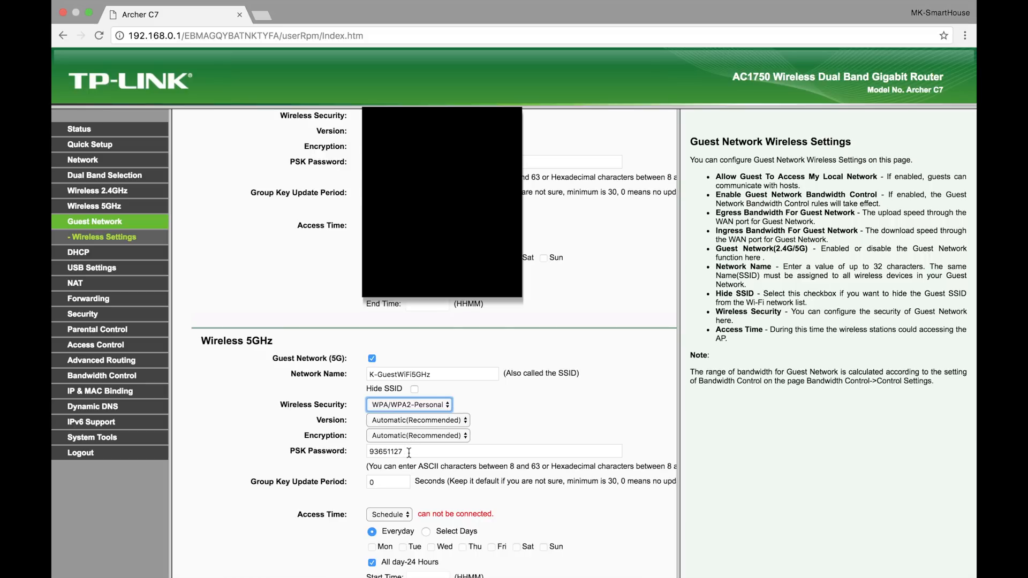
{"action": "left_click_drag", "start_coordinate": [408, 453], "coordinate": [339, 452]}
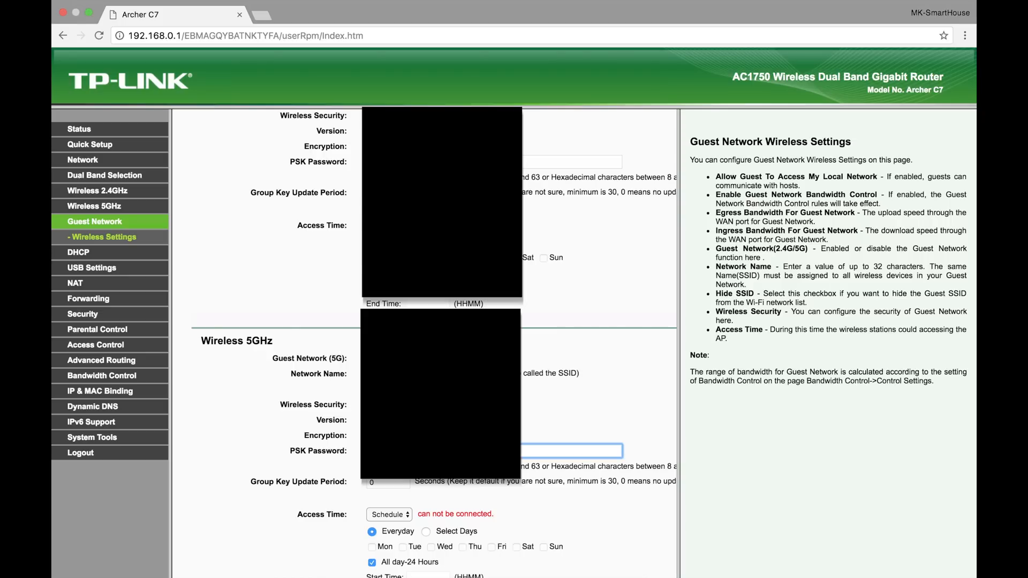
{"action": "scroll", "coordinate": [434, 343], "scroll_direction": "down", "scroll_amount": 3}
{"action": "left_click", "coordinate": [414, 552]}
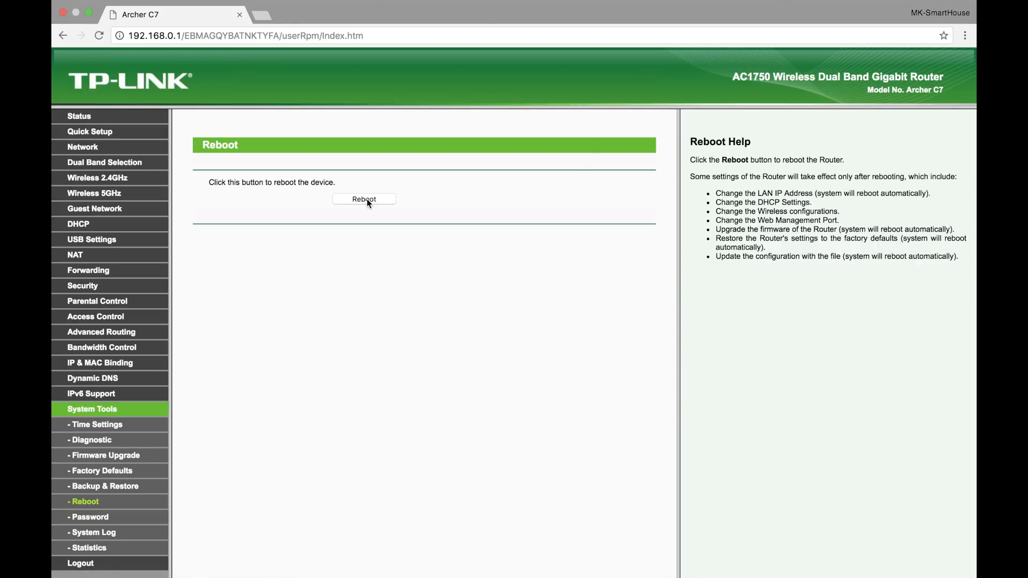
Reboot the router to apply the changed settings and reload its page at 192.168.0.1
{"action": "left_click", "coordinate": [366, 200]}
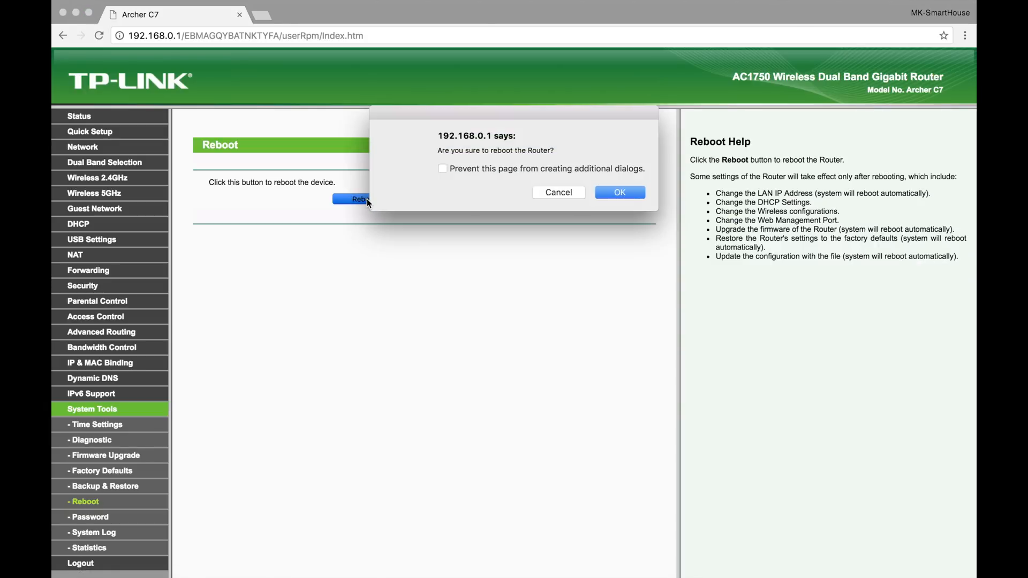
{"action": "left_click", "coordinate": [615, 194]}
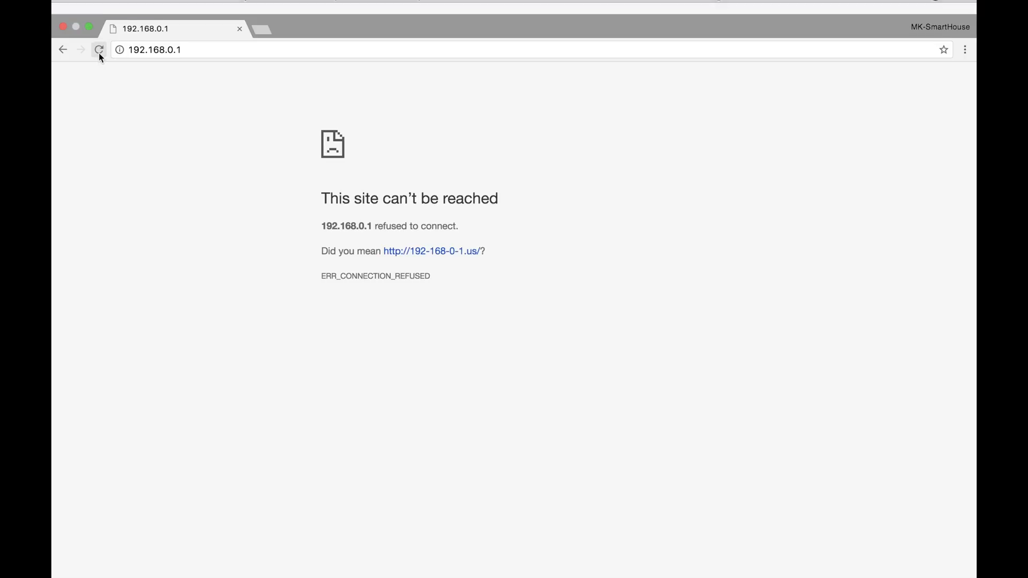
{"action": "left_click", "coordinate": [99, 36]}
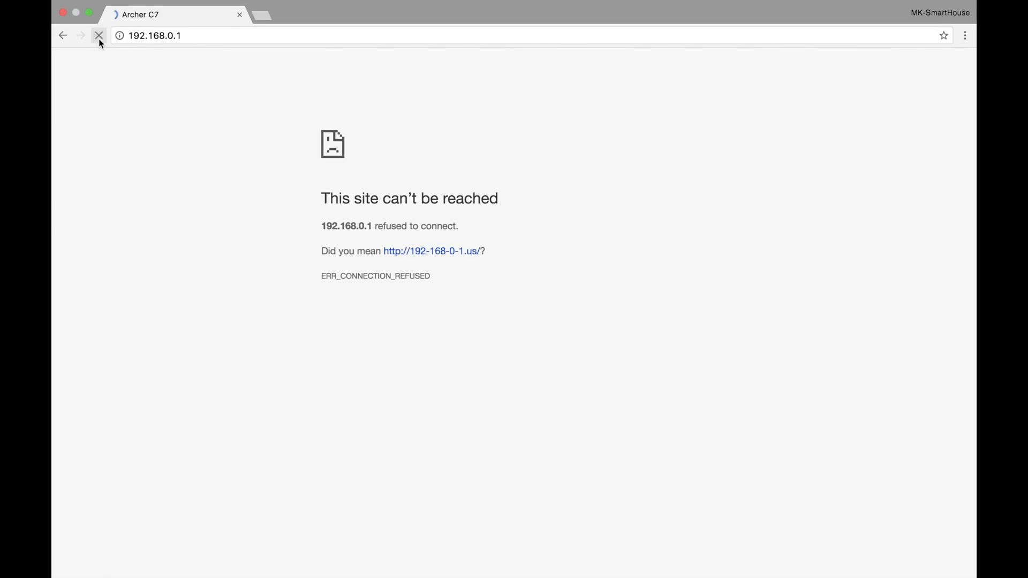
Log back in to the router with the user name admin and the account password
{"action": "type", "text": "admin"}
{"action": "key", "text": "Tab"}
{"action": "type", "text": "admin"}
{"action": "key", "text": "Return"}
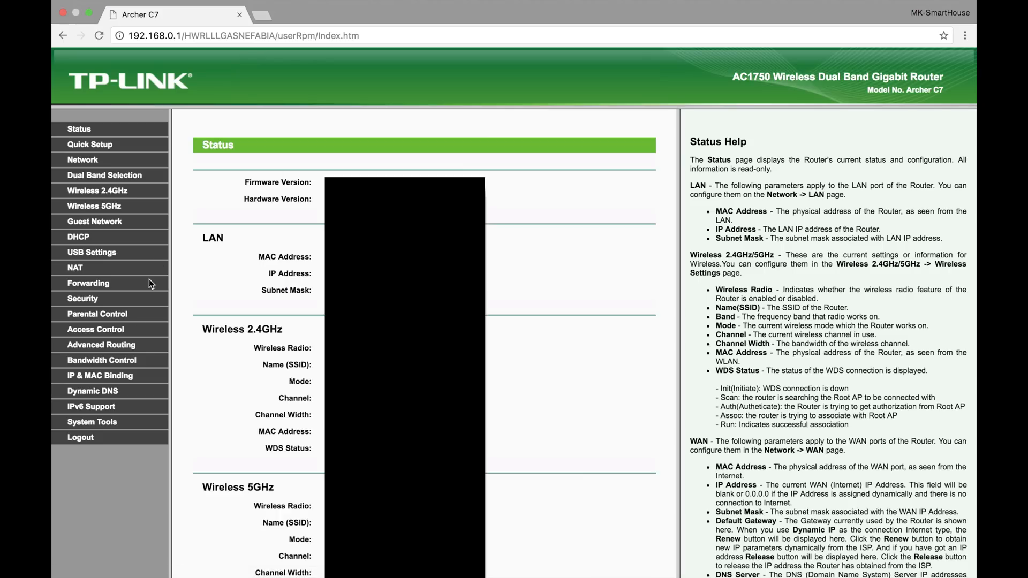
Change the router's login password in the system tools, entering the old and new user names and passwords, and save
{"action": "left_click", "coordinate": [93, 423]}
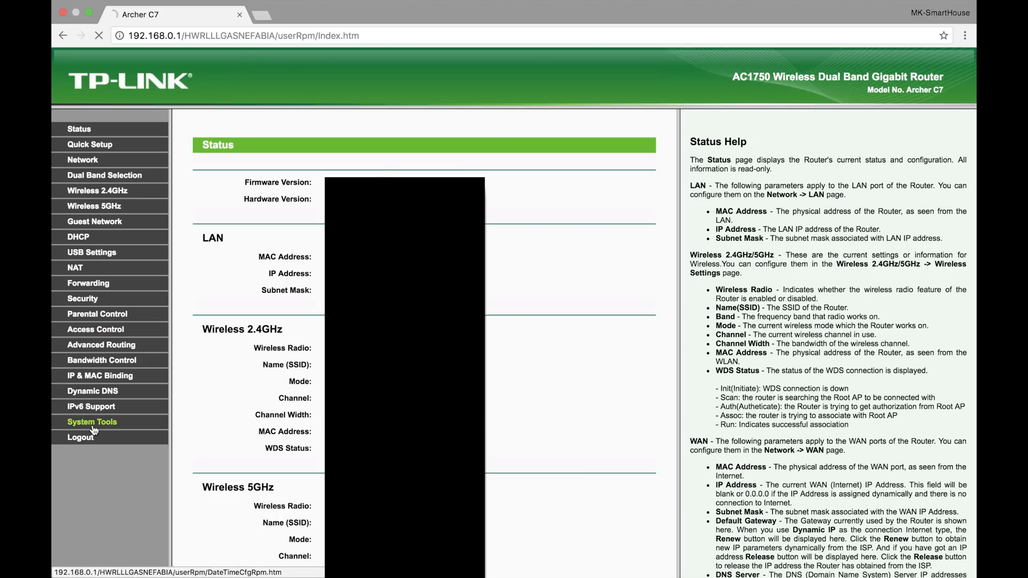
{"action": "scroll", "coordinate": [94, 428], "scroll_direction": "down", "scroll_amount": 1}
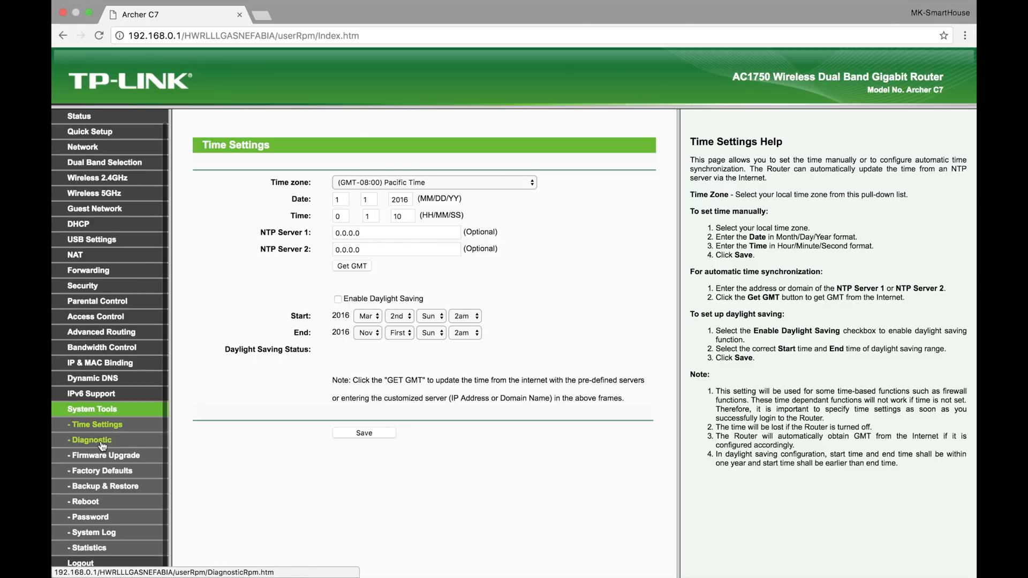
{"action": "left_click", "coordinate": [89, 519]}
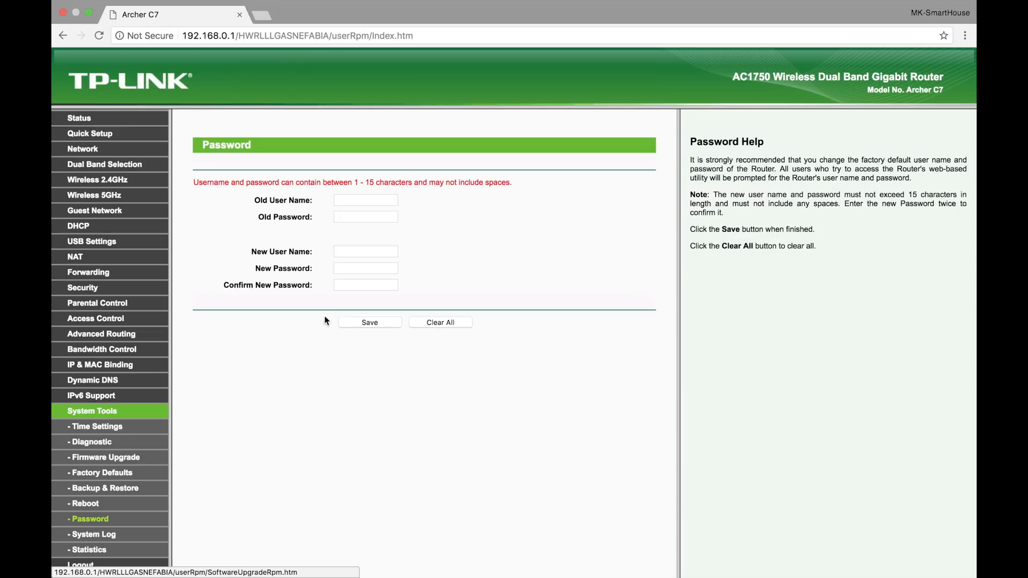
{"action": "left_click", "coordinate": [373, 200]}
{"action": "type", "text": "admin"}
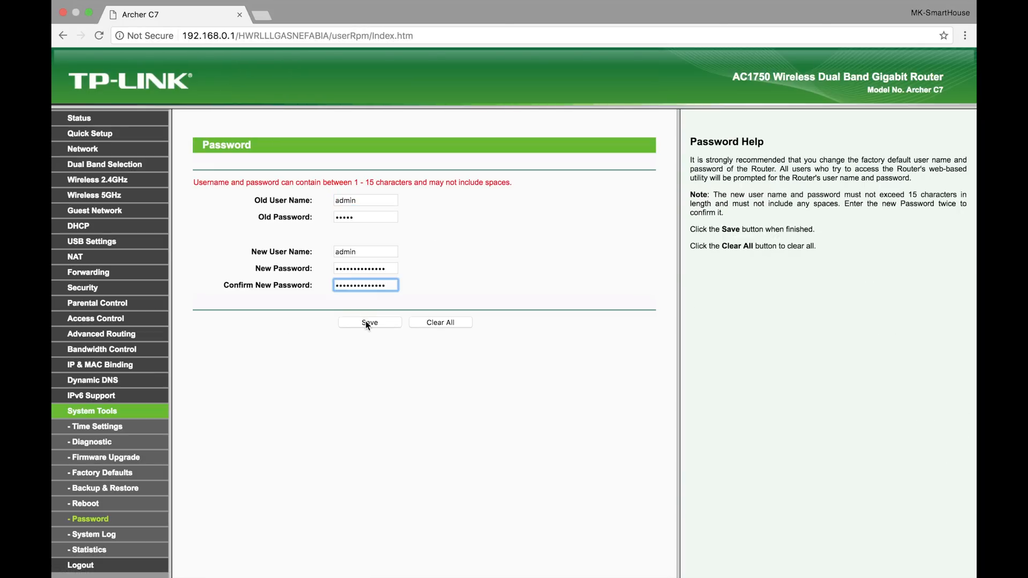
{"action": "left_click", "coordinate": [367, 323]}
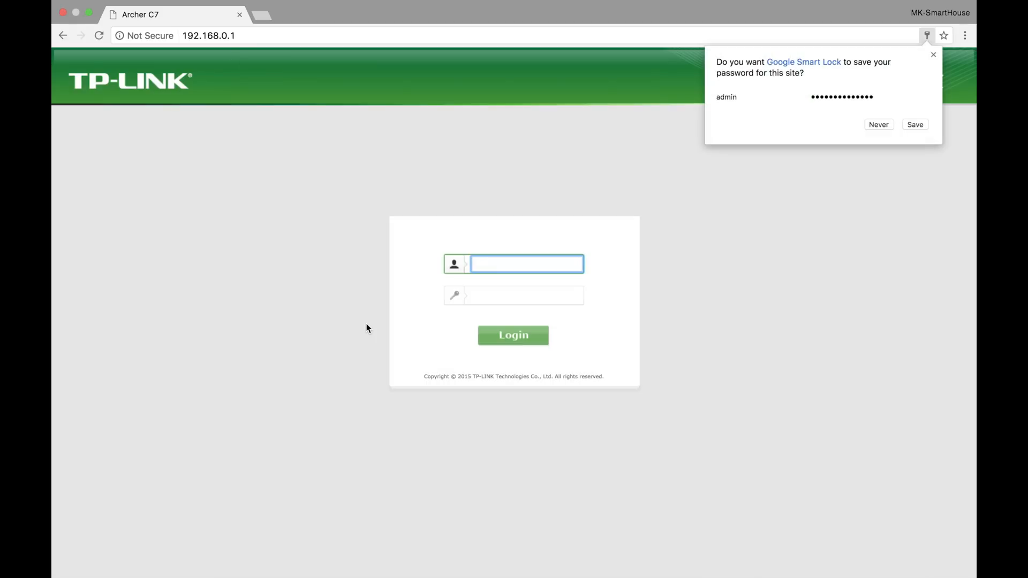
Log in to the router as admin with the new account password
{"action": "type", "text": "admin"}
{"action": "key", "text": "Tab"}
{"action": "type", "text": "********"}
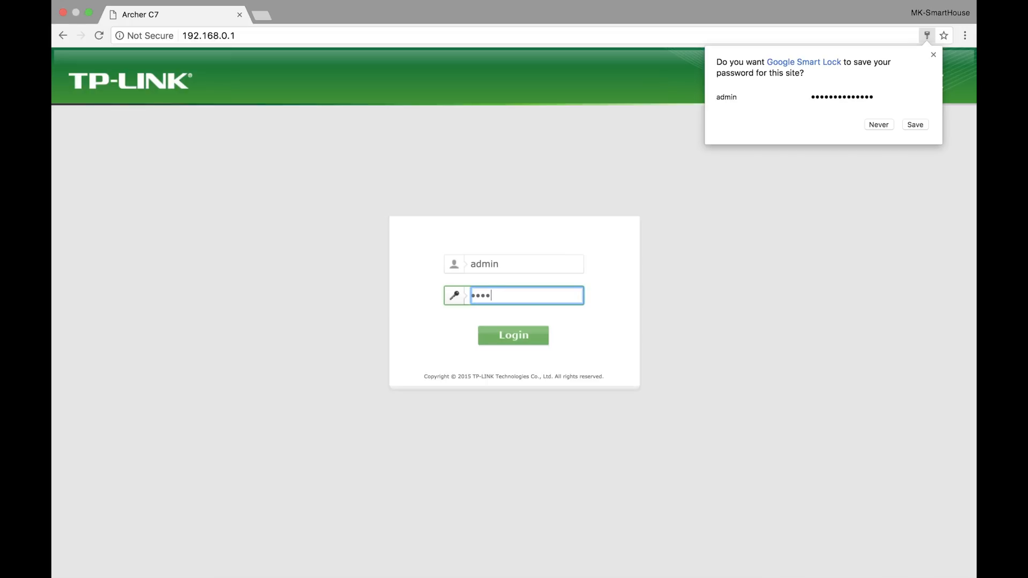
{"action": "type", "text": "*"}
{"action": "key", "text": "Return"}
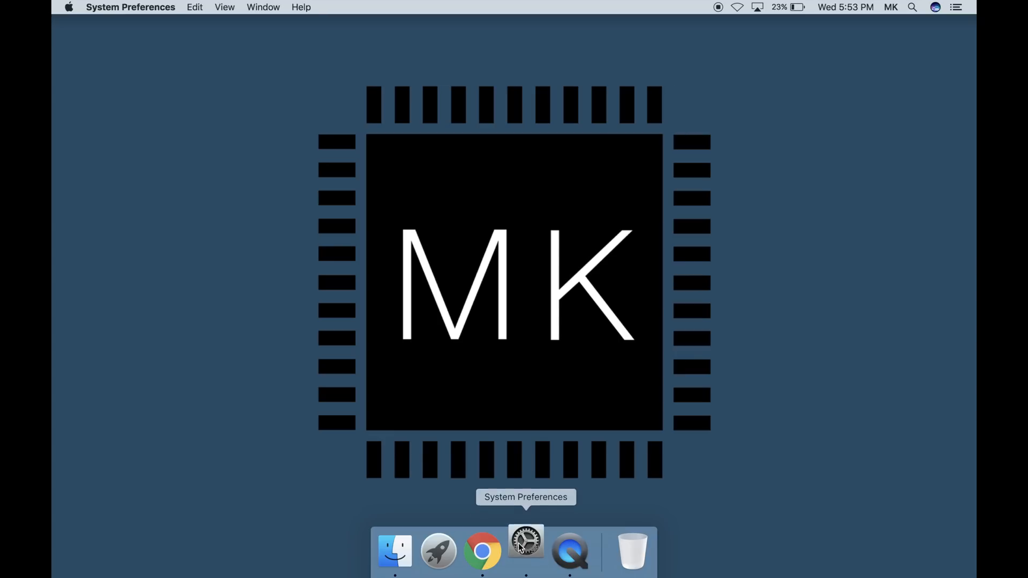
Open the Mac's network preferences and copy the router address of the connected Ethernet adapter
{"action": "left_click", "coordinate": [524, 548]}
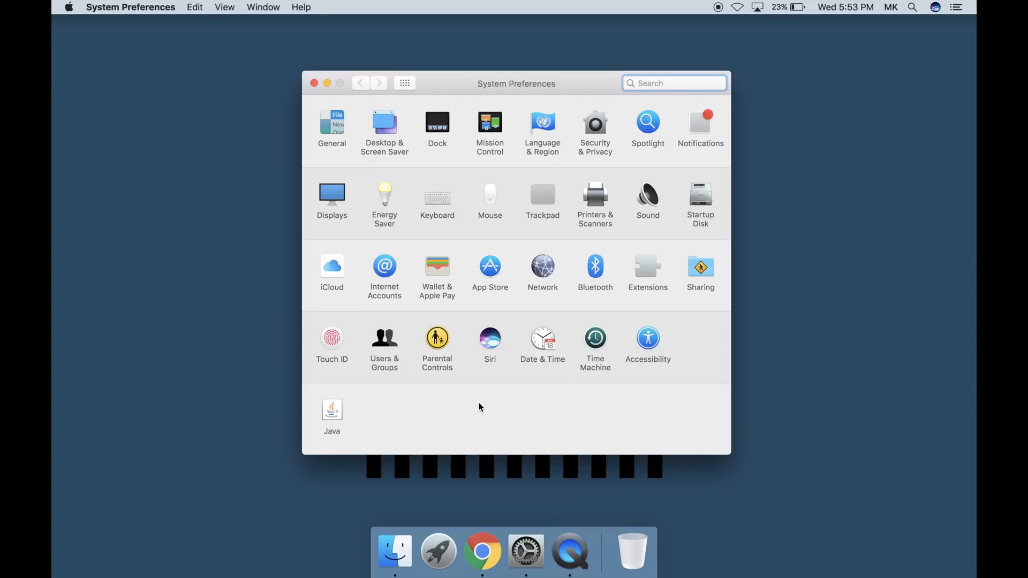
{"action": "left_click", "coordinate": [542, 272]}
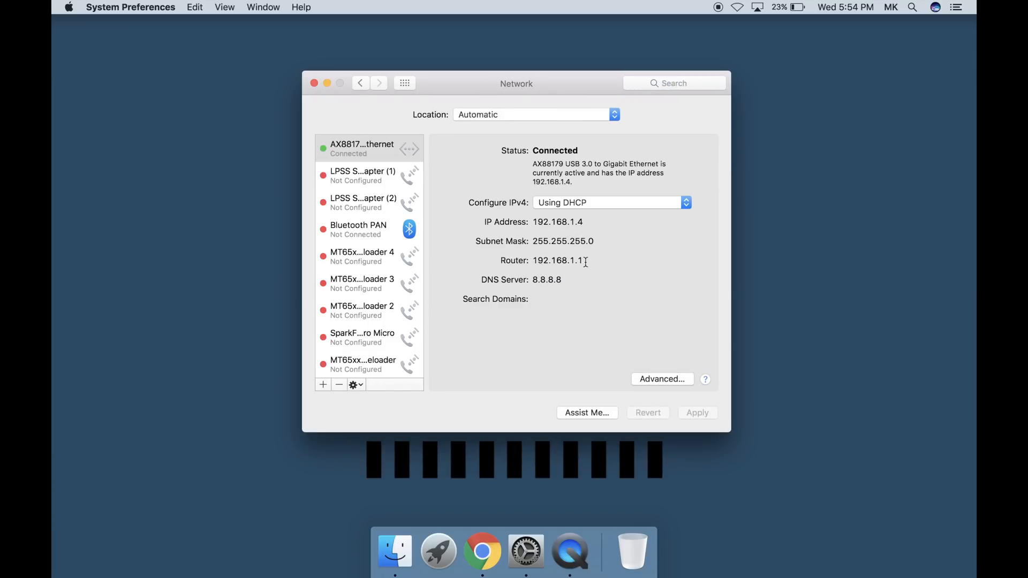
{"action": "left_click_drag", "start_coordinate": [585, 262], "coordinate": [534, 259]}
{"action": "key", "text": "super+c"}
Switch to Chrome, load the copied address 192.168.1.1, and enlarge the browser window to full screen
{"action": "left_click", "coordinate": [485, 567]}
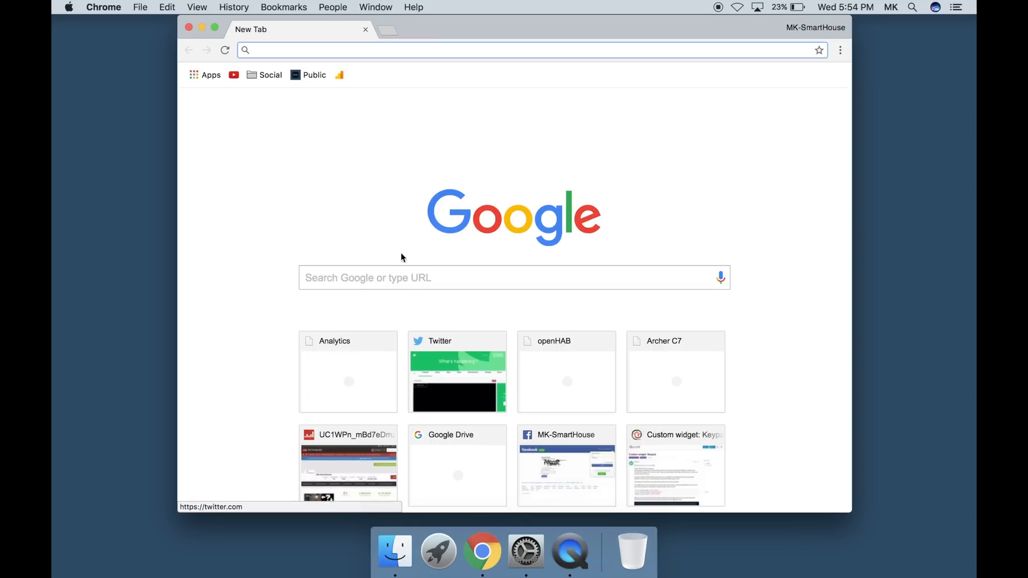
{"action": "key", "text": "super+v"}
{"action": "key", "text": "Return"}
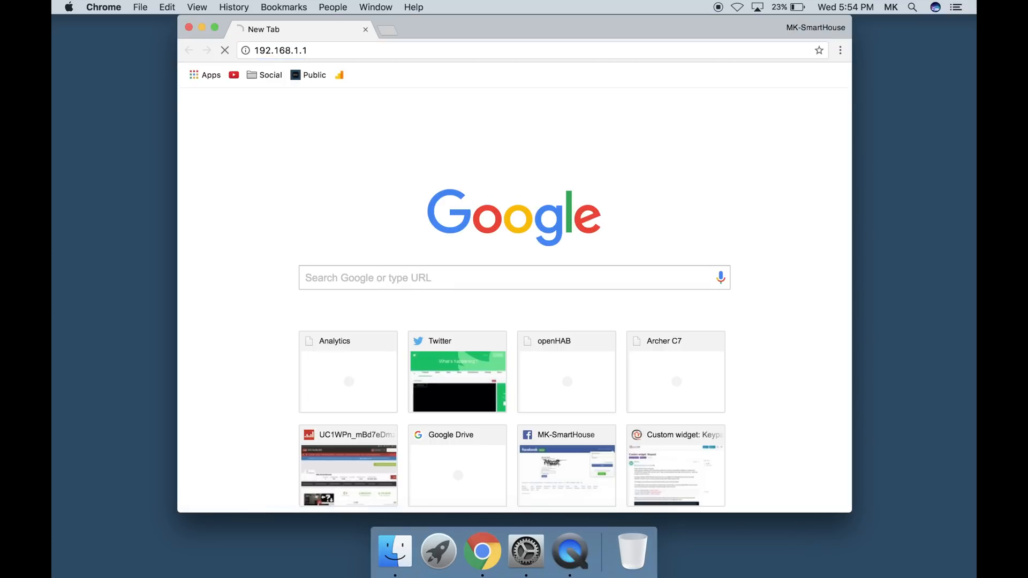
{"action": "left_click", "coordinate": [215, 27]}
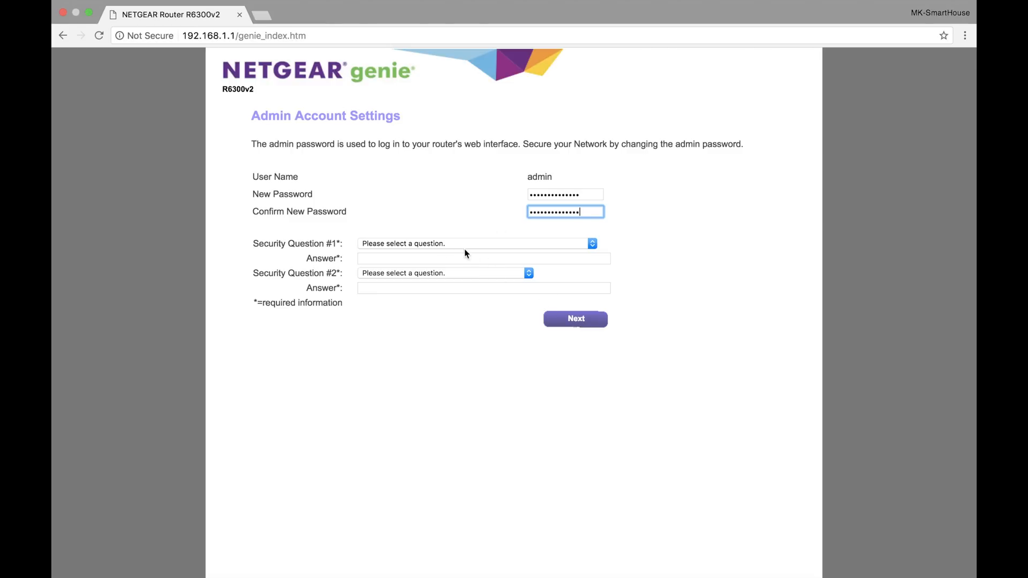
Choose both security questions for the admin account, fill in their answers, and continue the setup
{"action": "left_click", "coordinate": [476, 244]}
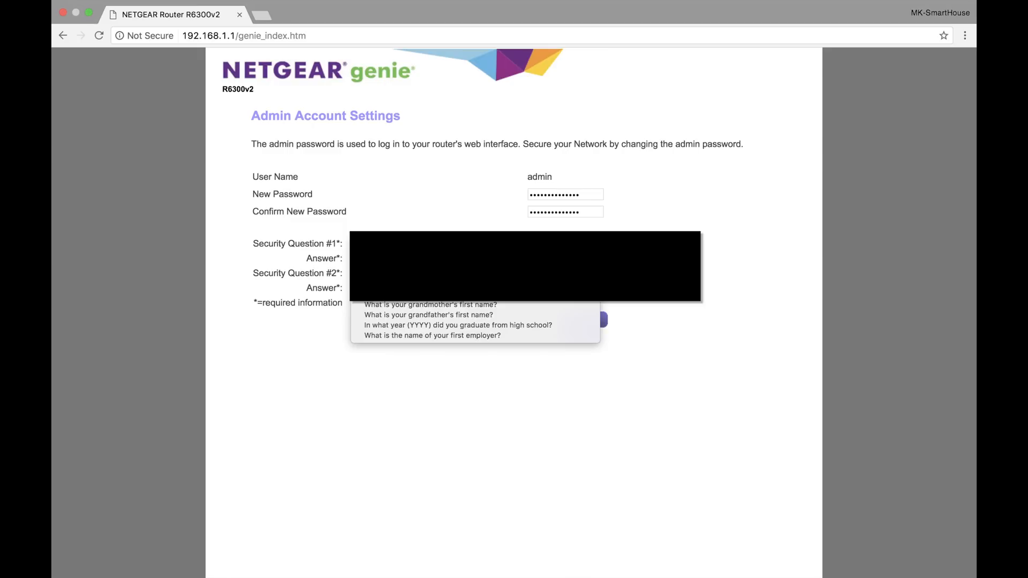
{"action": "left_click", "coordinate": [475, 273]}
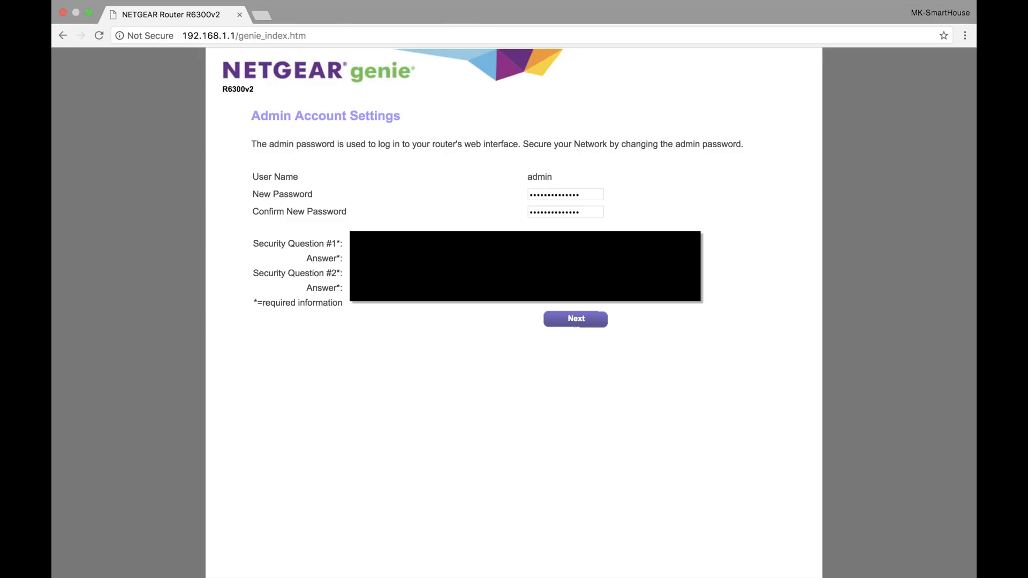
{"action": "left_click", "coordinate": [450, 273]}
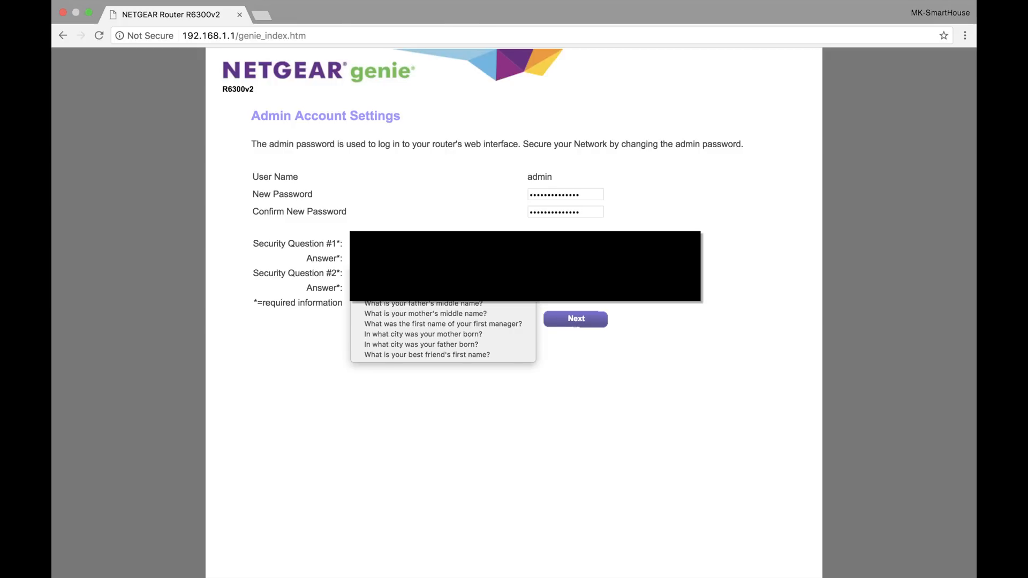
{"action": "left_click", "coordinate": [439, 283]}
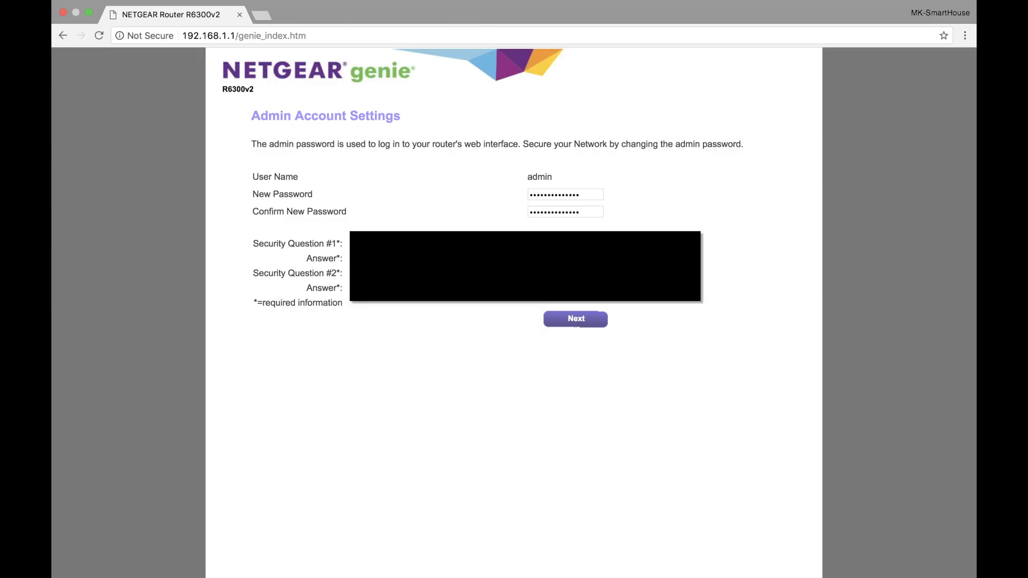
{"action": "left_click", "coordinate": [557, 322]}
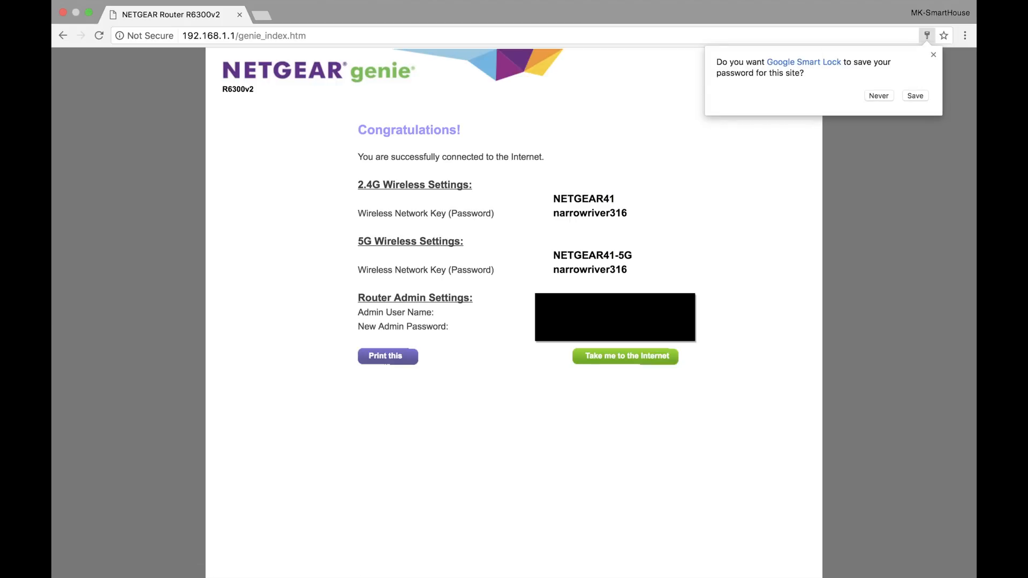
Finish the NETGEAR setup without saving the password in the browser, and close the product registration page
{"action": "left_click", "coordinate": [879, 96]}
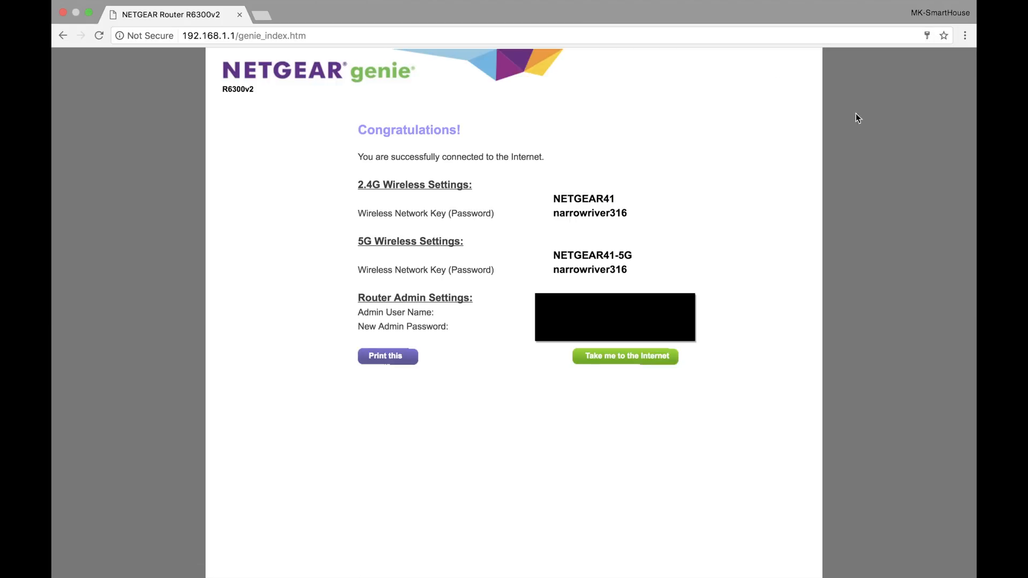
{"action": "left_click", "coordinate": [617, 358]}
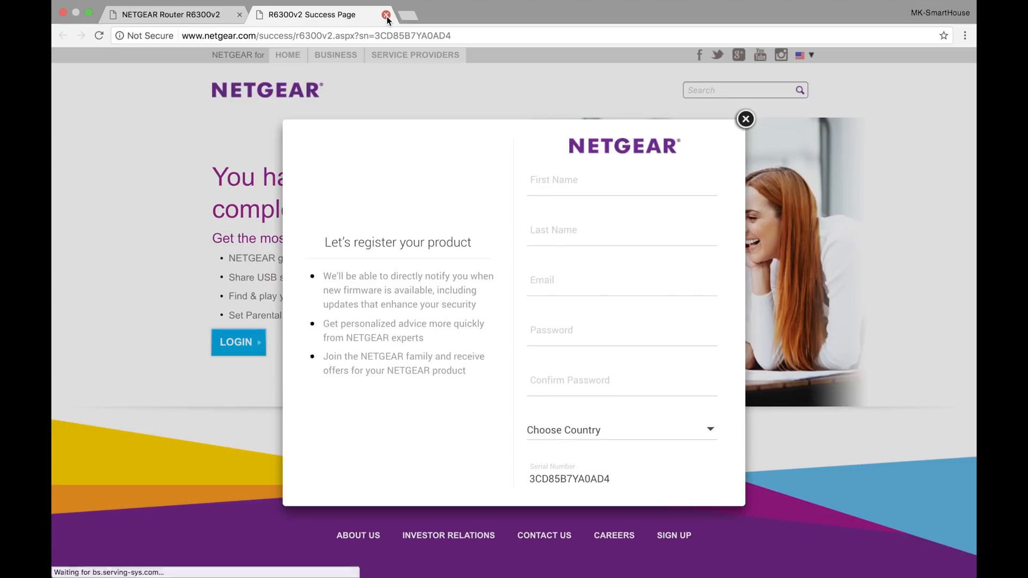
{"action": "left_click", "coordinate": [387, 16]}
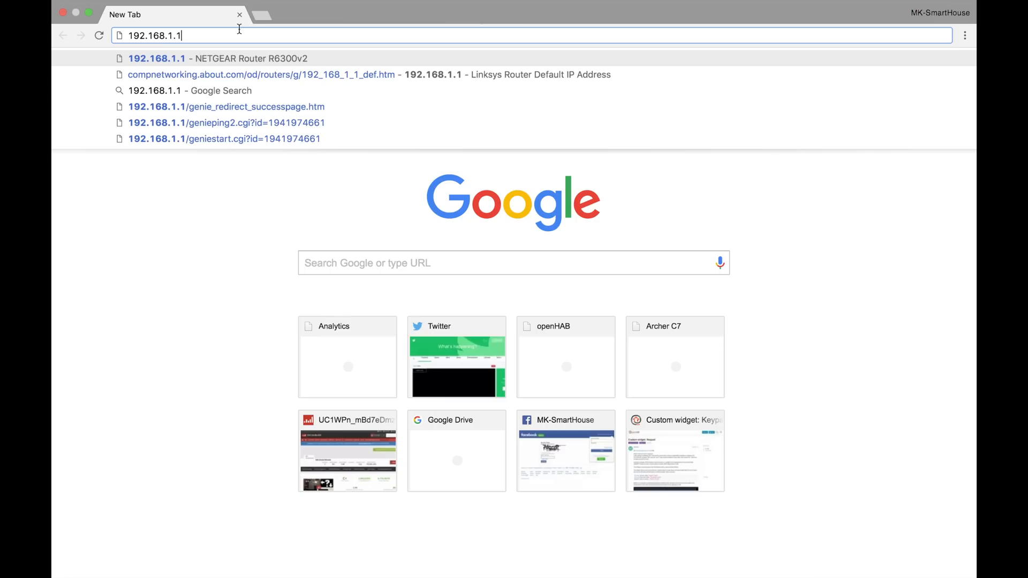
Load 192.168.1.1 and log in to the NETGEAR router as admin with the account password
{"action": "key", "text": "Return"}
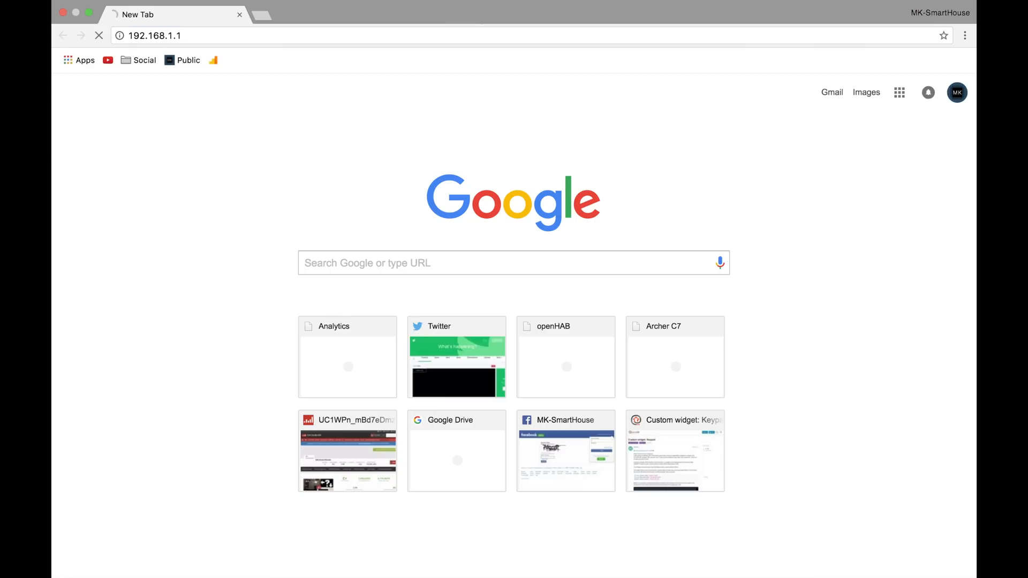
{"action": "type", "text": "admin"}
{"action": "key", "text": "Tab"}
{"action": "type", "text": "••••••••••••••"}
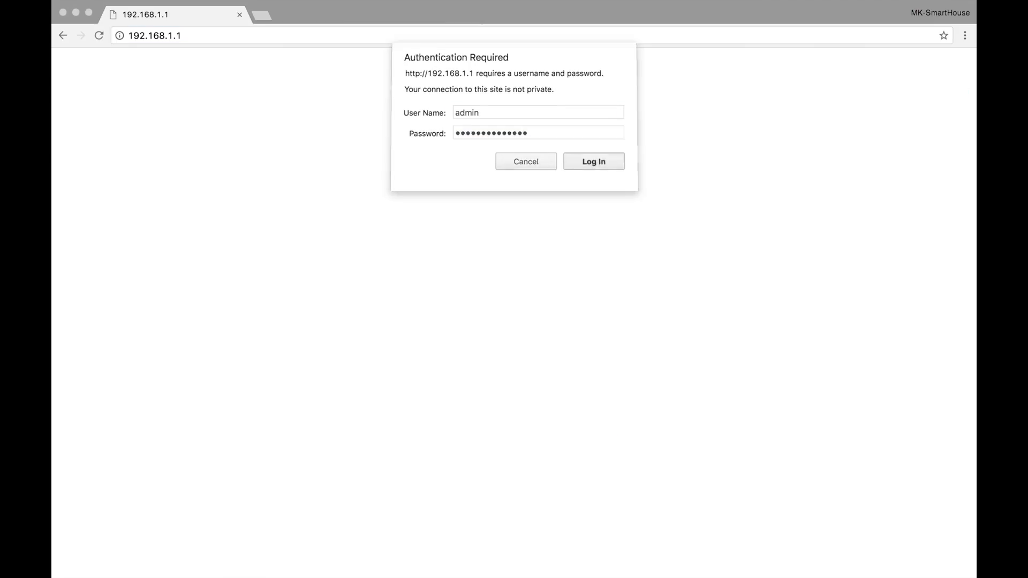
{"action": "key", "text": "Return"}
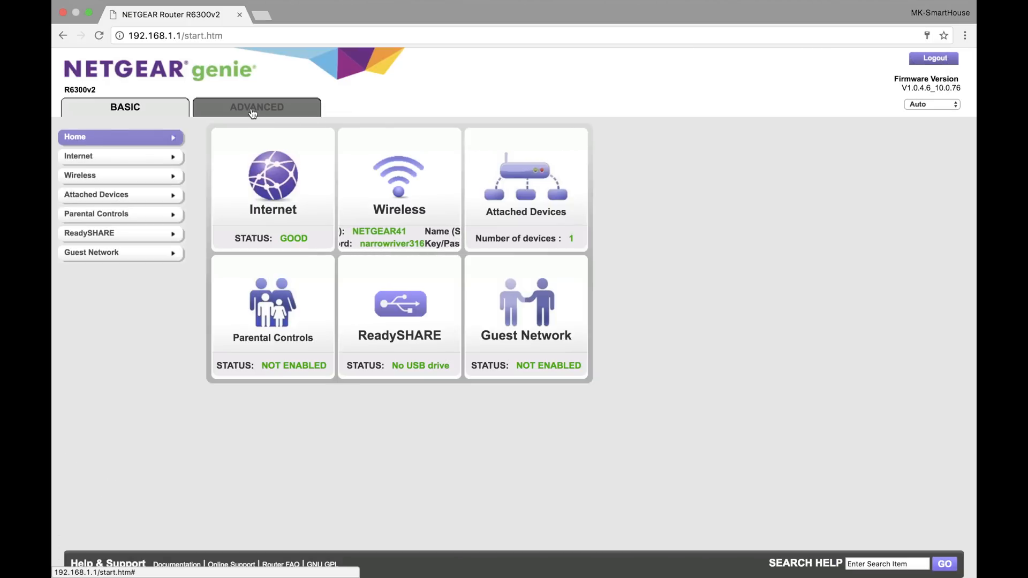
Enable AP mode in the router's advanced Wireless AP settings, then apply and confirm the change
{"action": "left_click", "coordinate": [253, 110]}
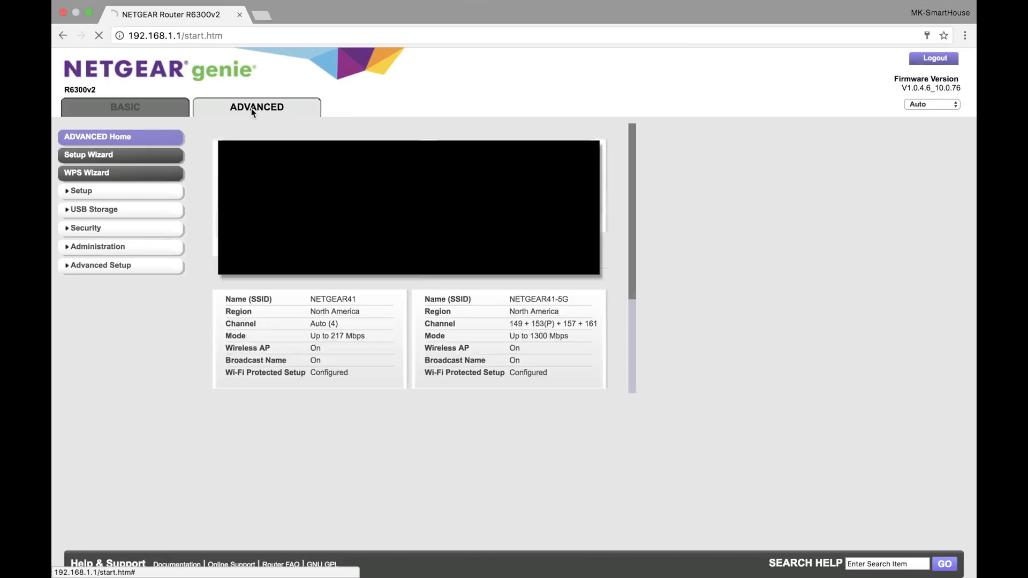
{"action": "left_click", "coordinate": [67, 266]}
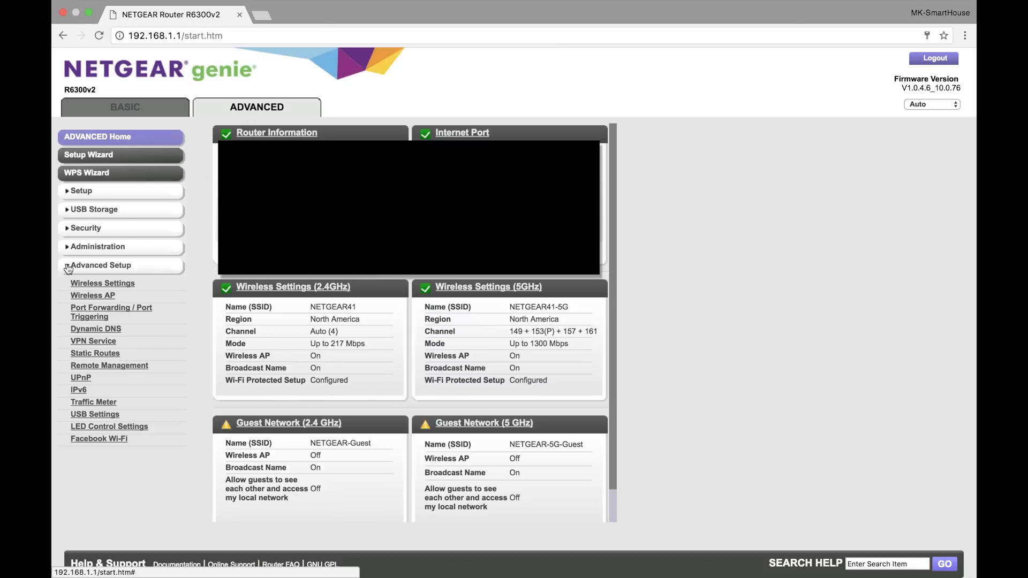
{"action": "left_click", "coordinate": [87, 297]}
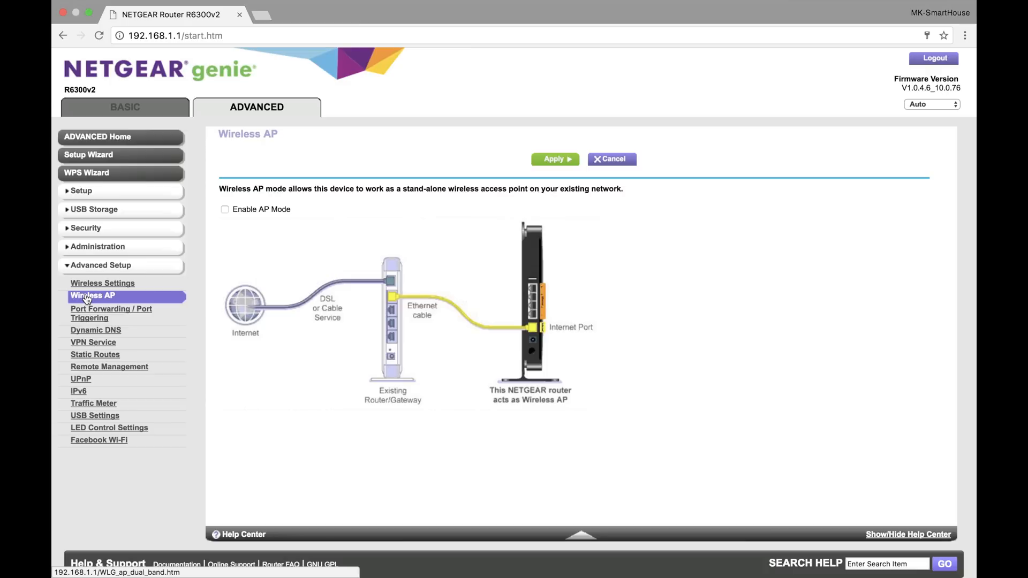
{"action": "left_click", "coordinate": [225, 209]}
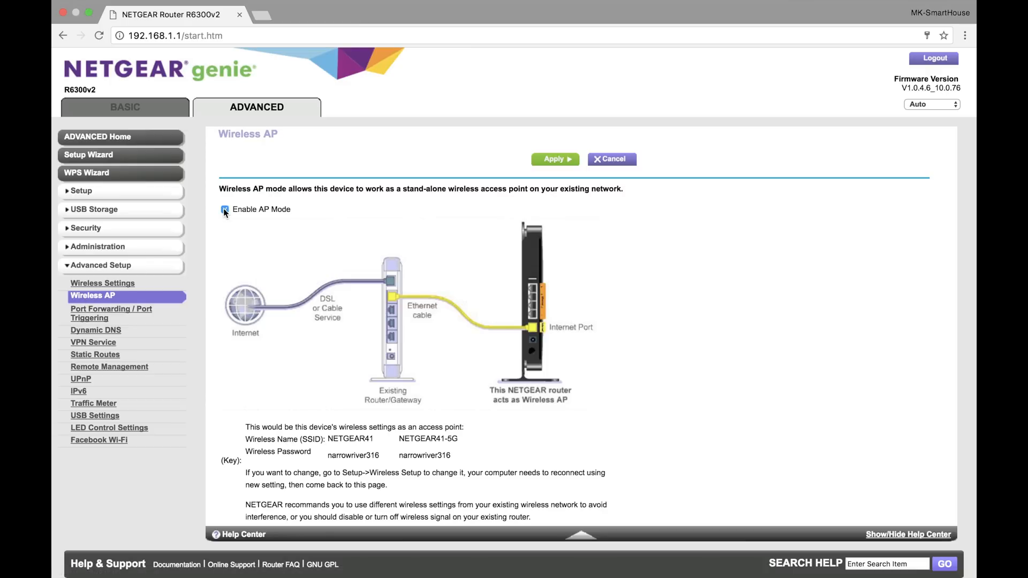
{"action": "left_click", "coordinate": [563, 159]}
{"action": "left_click", "coordinate": [604, 190]}
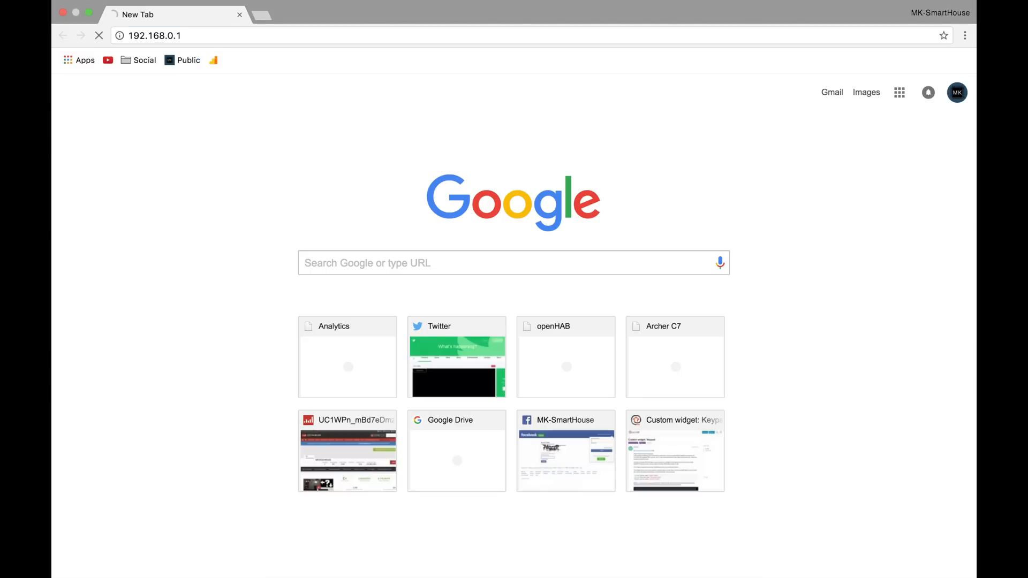
Load the TP-LINK router page at 192.168.0.1 and log in as admin with the account password
{"action": "key", "text": "Return"}
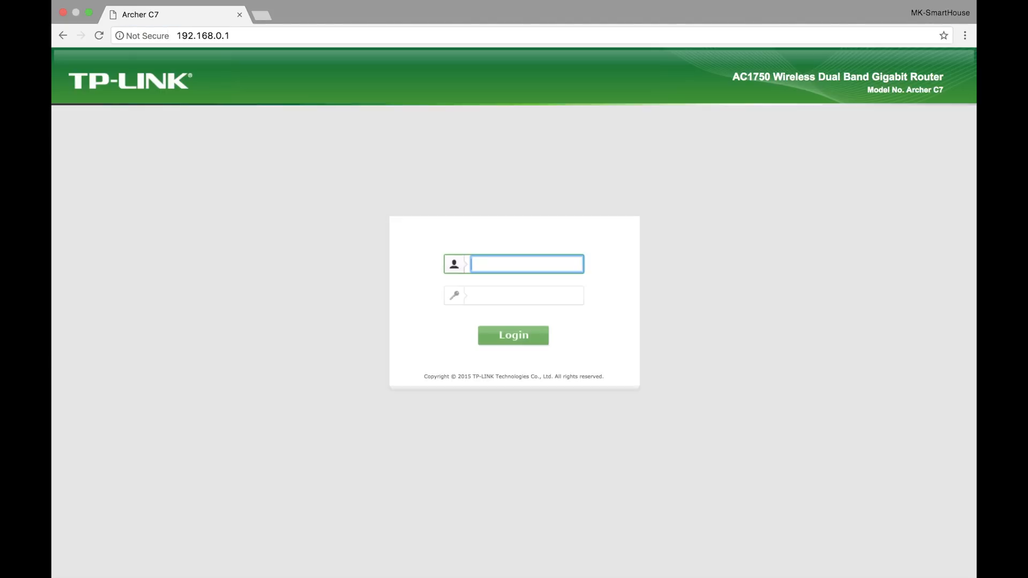
{"action": "type", "text": "admin"}
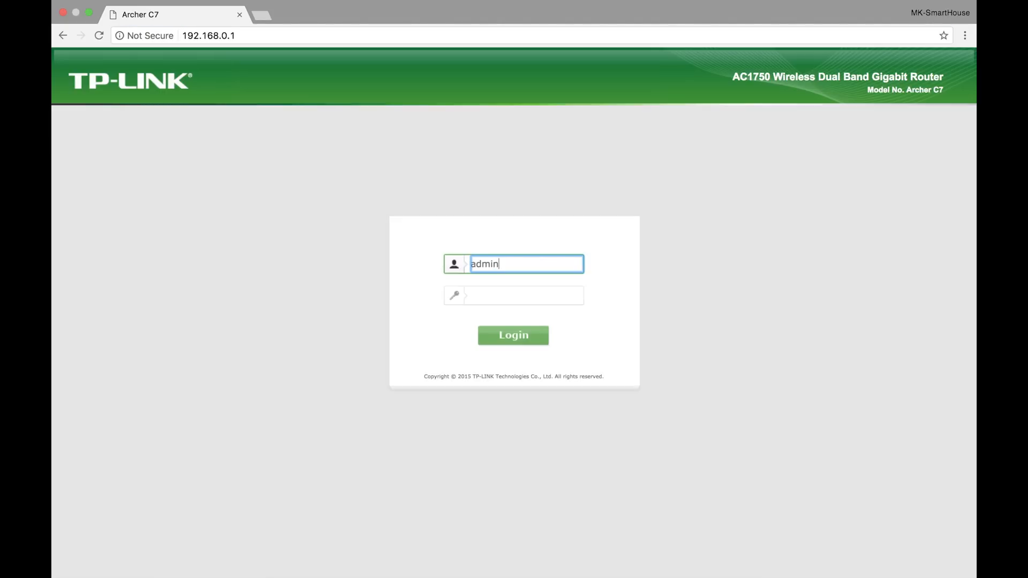
{"action": "key", "text": "Tab"}
{"action": "type", "text": "•••••••••"}
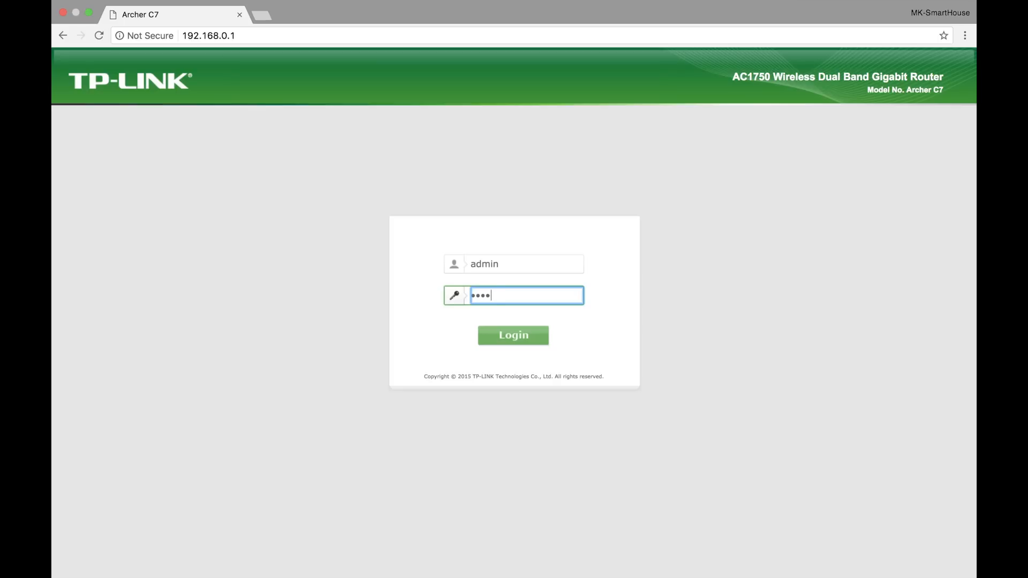
{"action": "type", "text": "•••••"}
{"action": "key", "text": "Return"}
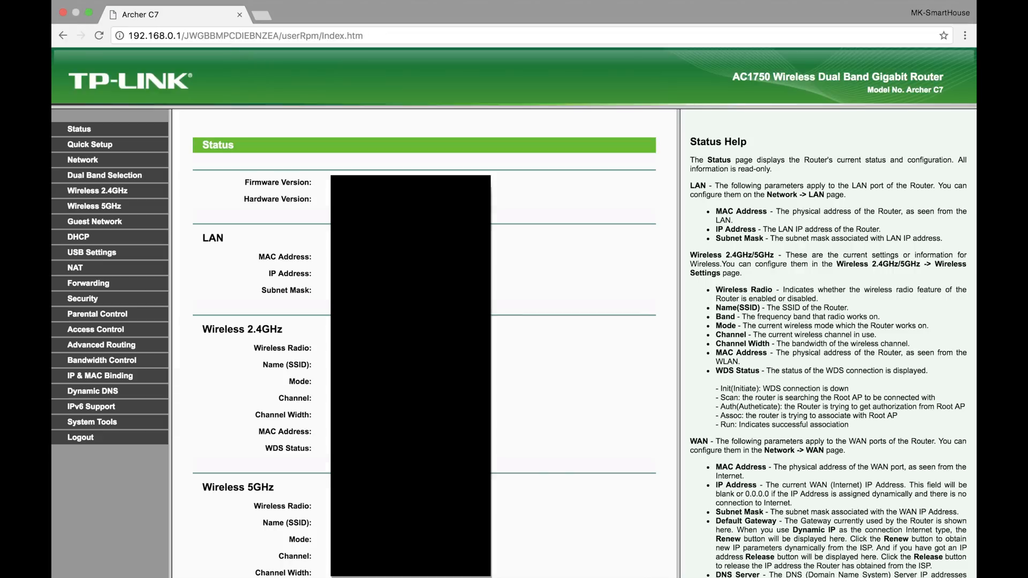
Copy the IP address of the R6300v2 from the DHCP clients list and load it in a new tab
{"action": "left_click", "coordinate": [78, 238]}
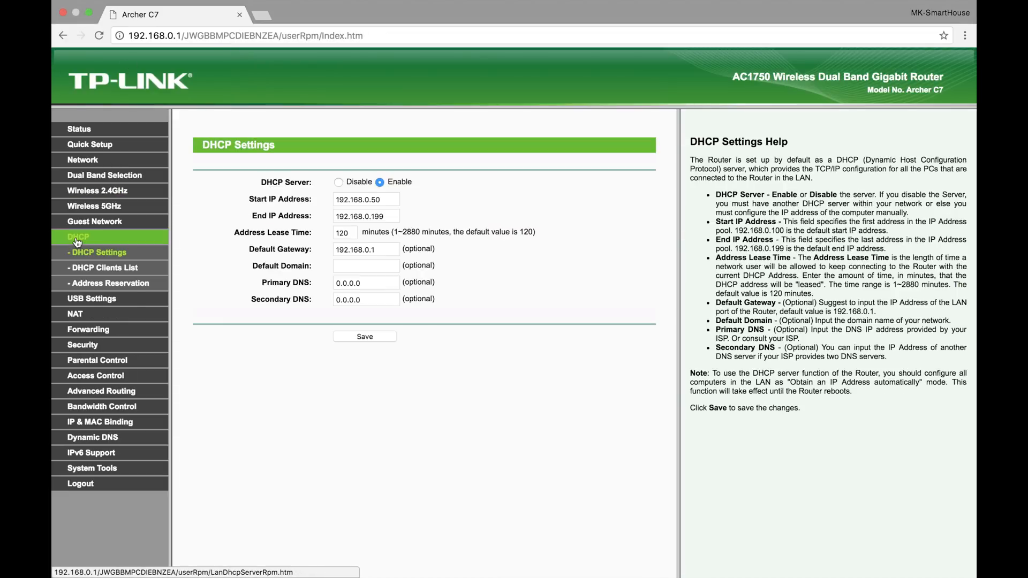
{"action": "left_click", "coordinate": [98, 270]}
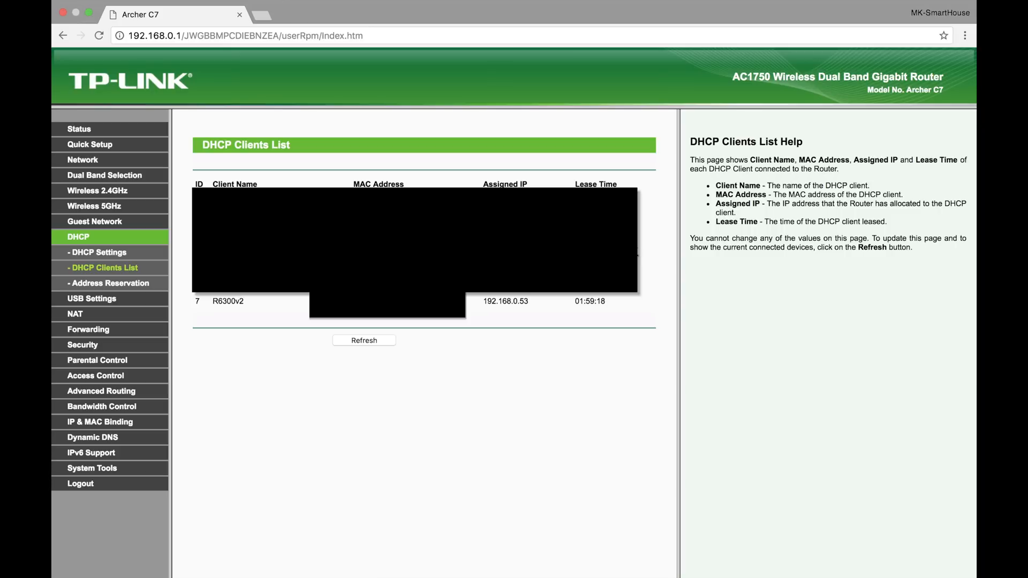
{"action": "left_click_drag", "start_coordinate": [529, 300], "coordinate": [484, 302]}
{"action": "key", "text": "ctrl+c"}
{"action": "left_click", "coordinate": [260, 15]}
{"action": "key", "text": "ctrl+v"}
{"action": "key", "text": "Return"}
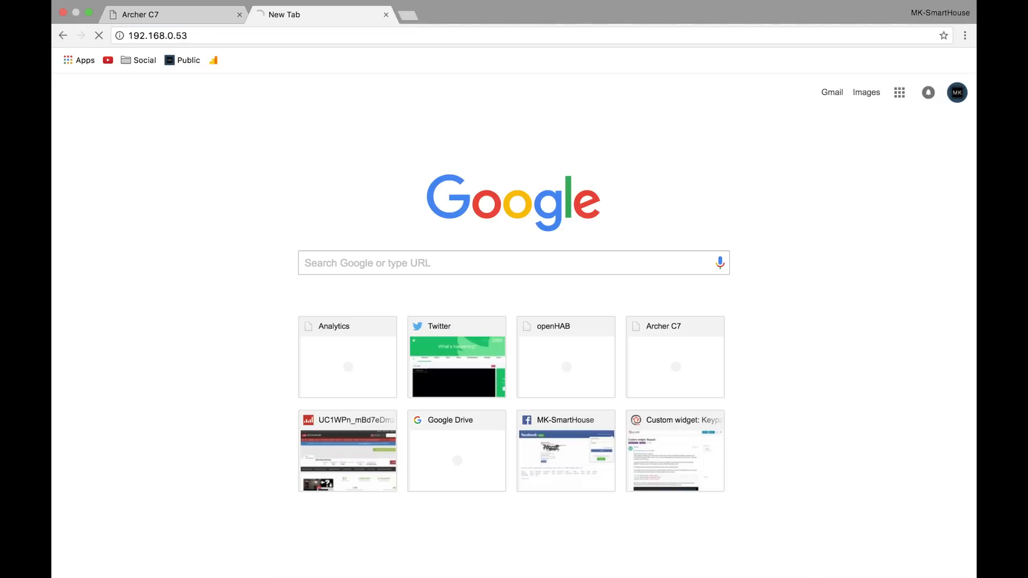
Log in to the NETGEAR access point as admin with the account password, without saving the password in the browser
{"action": "type", "text": "admin"}
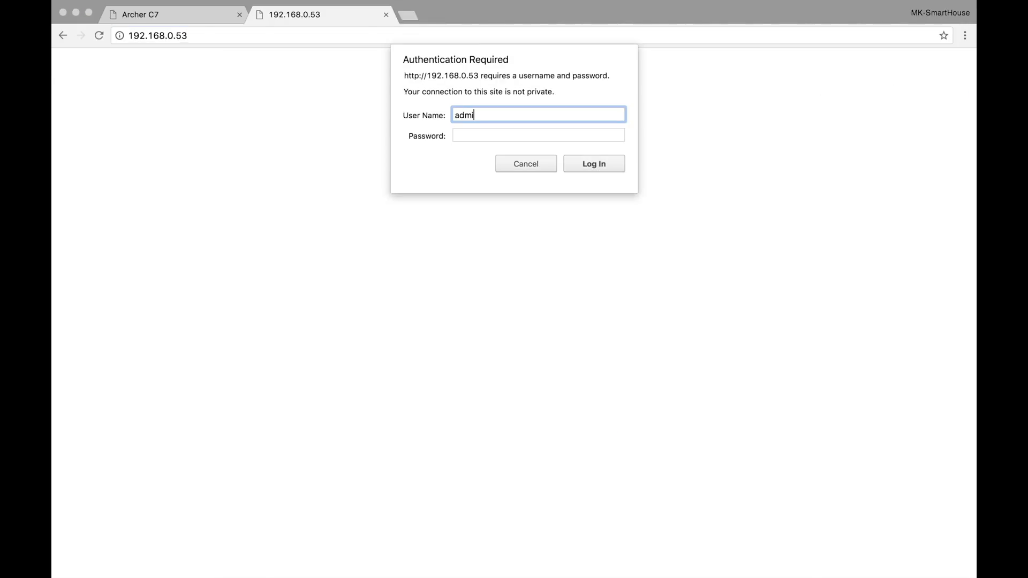
{"action": "key", "text": "Tab"}
{"action": "type", "text": "••••••••••"}
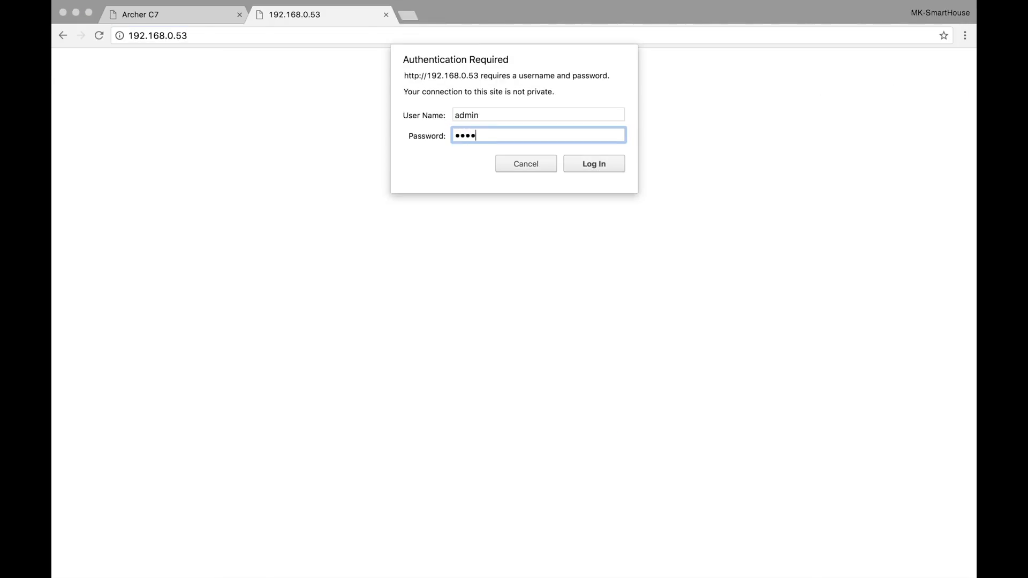
{"action": "type", "text": "•••"}
{"action": "key", "text": "Return"}
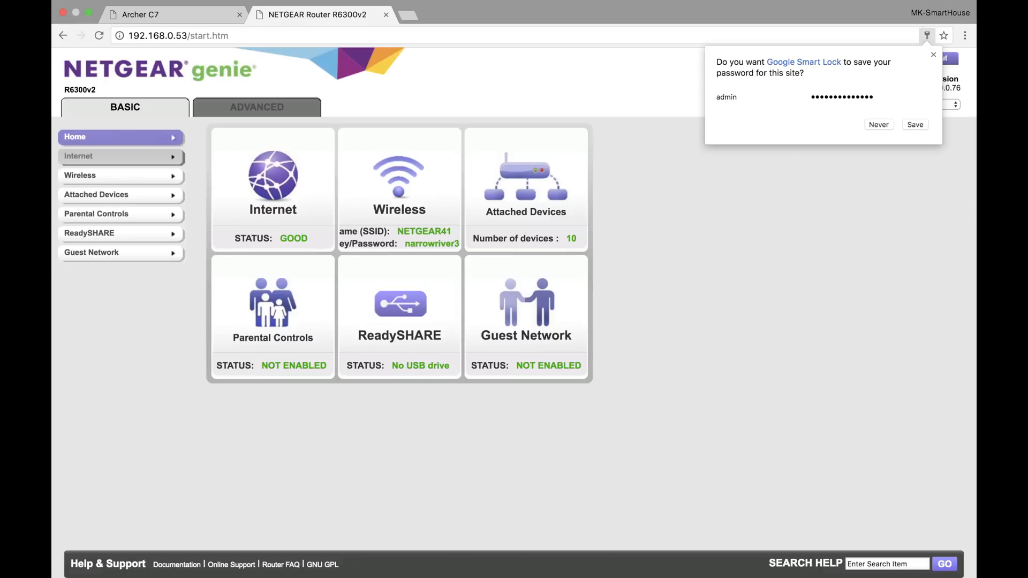
{"action": "left_click", "coordinate": [880, 129]}
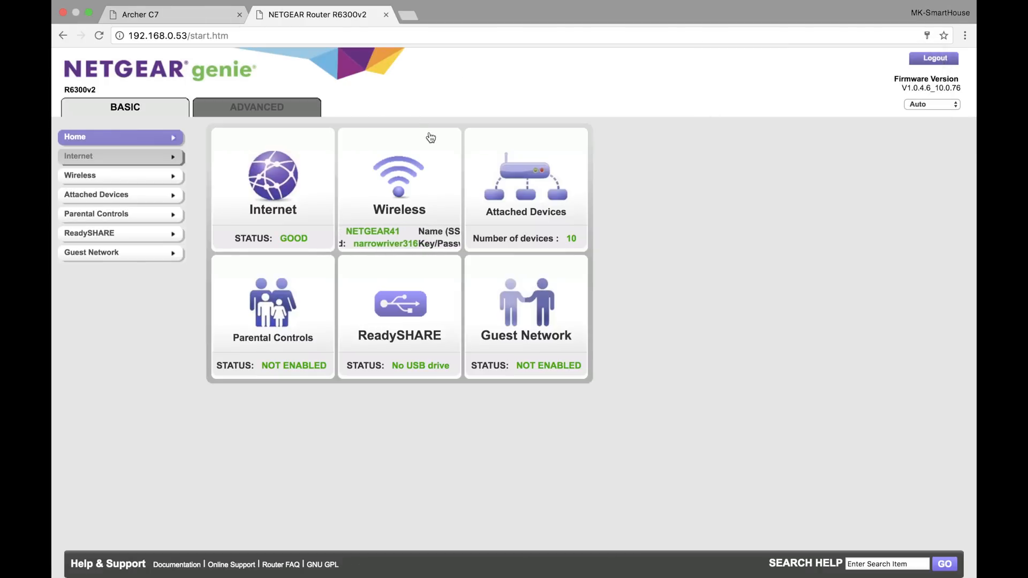
In the wireless setup, name the 2.4GHz network K-WiFi and set its mode to Up to 450 Mbps
{"action": "left_click", "coordinate": [160, 176]}
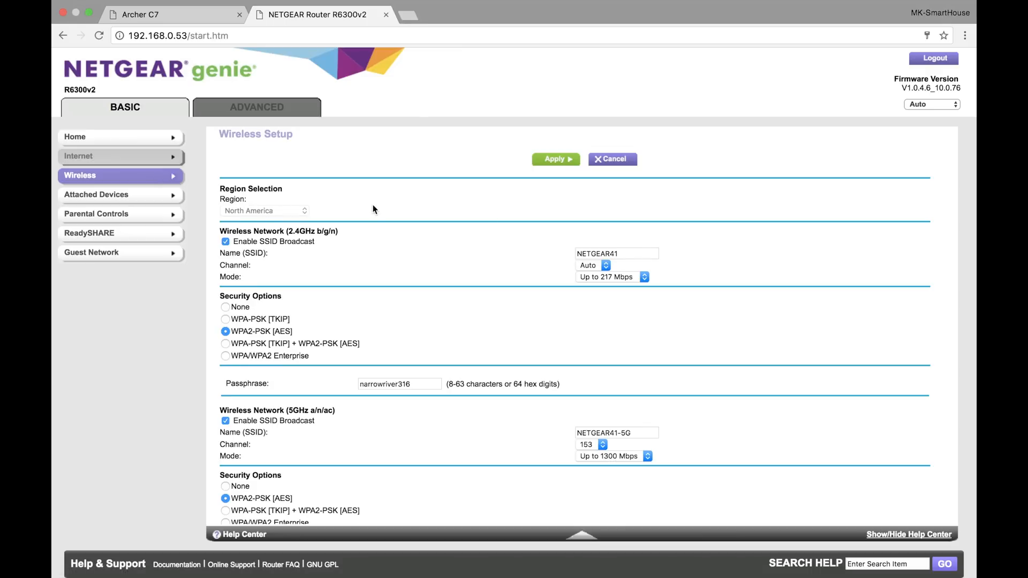
{"action": "left_click_drag", "start_coordinate": [629, 253], "coordinate": [565, 248]}
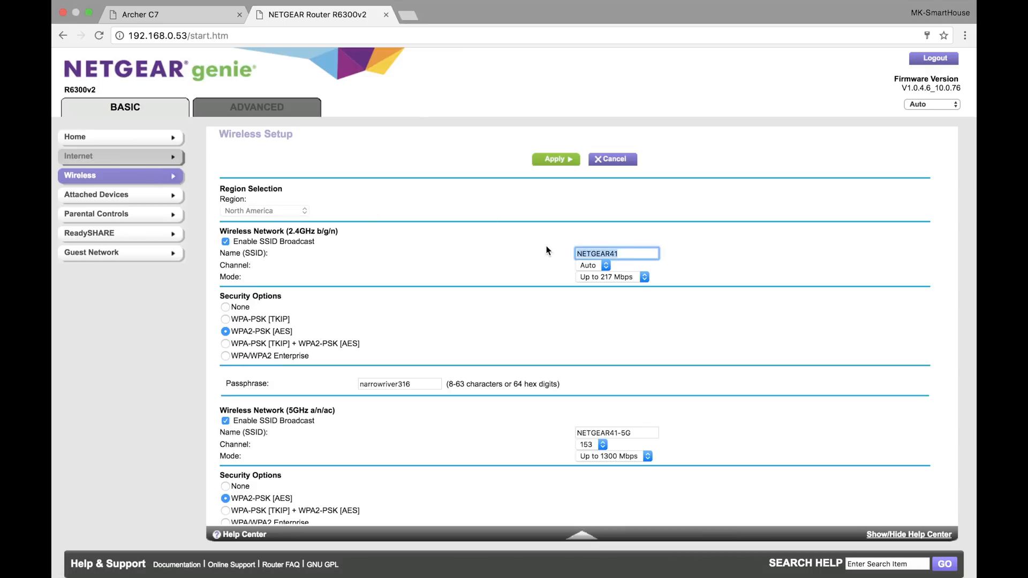
{"action": "type", "text": "K-WiFi"}
{"action": "left_click", "coordinate": [605, 278]}
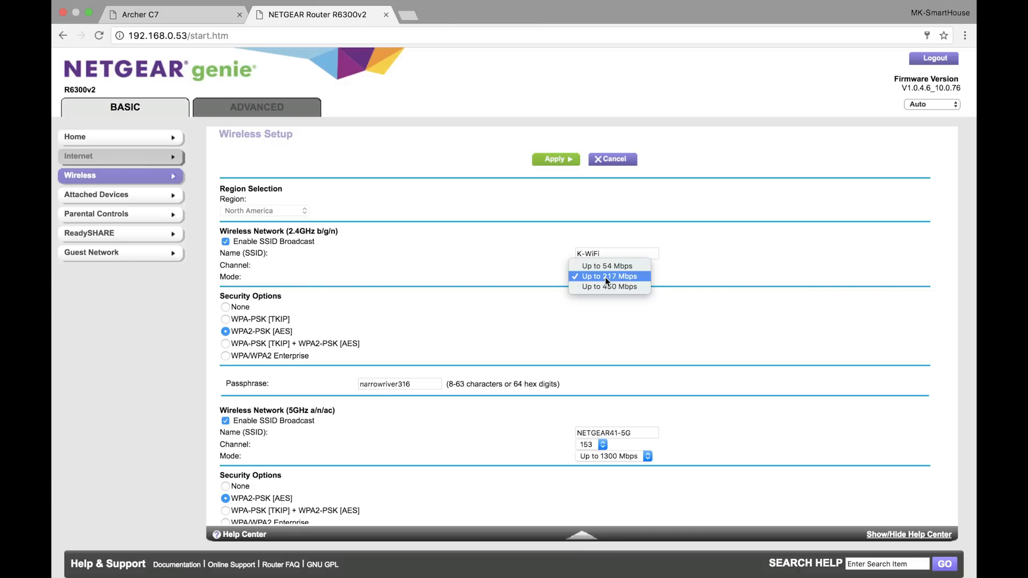
{"action": "left_click", "coordinate": [607, 287]}
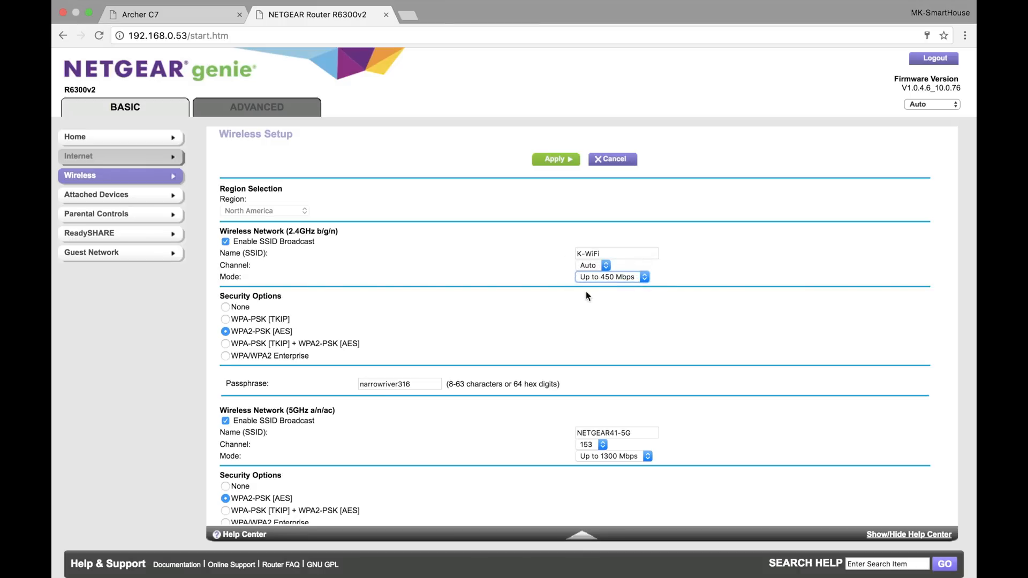
Enter new passphrases for both wireless networks, name the 5GHz network K-WiFi5GHz, and apply the wireless settings
{"action": "left_click_drag", "start_coordinate": [416, 383], "coordinate": [329, 385]}
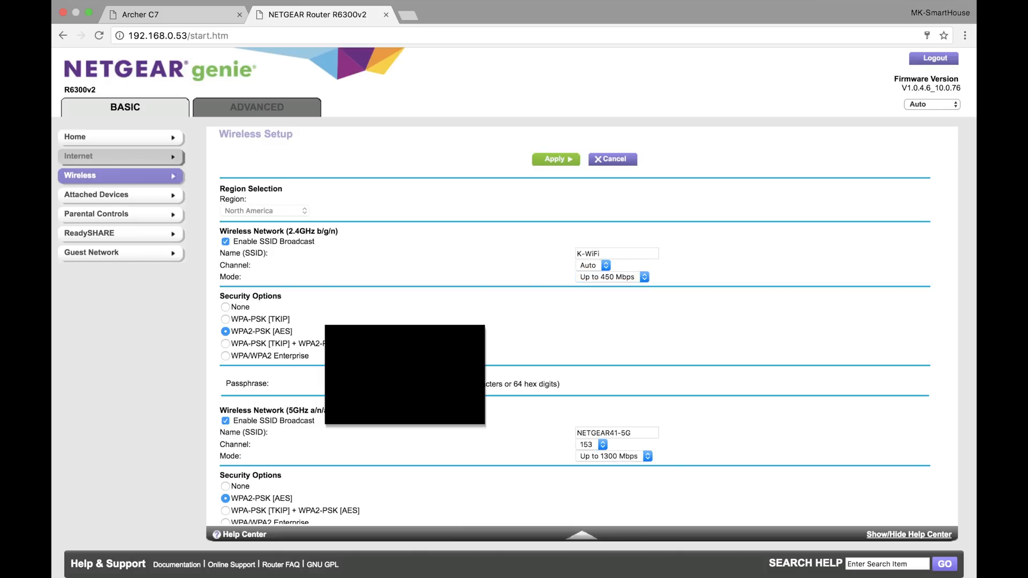
{"action": "scroll", "coordinate": [633, 384], "scroll_direction": "down", "scroll_amount": 3}
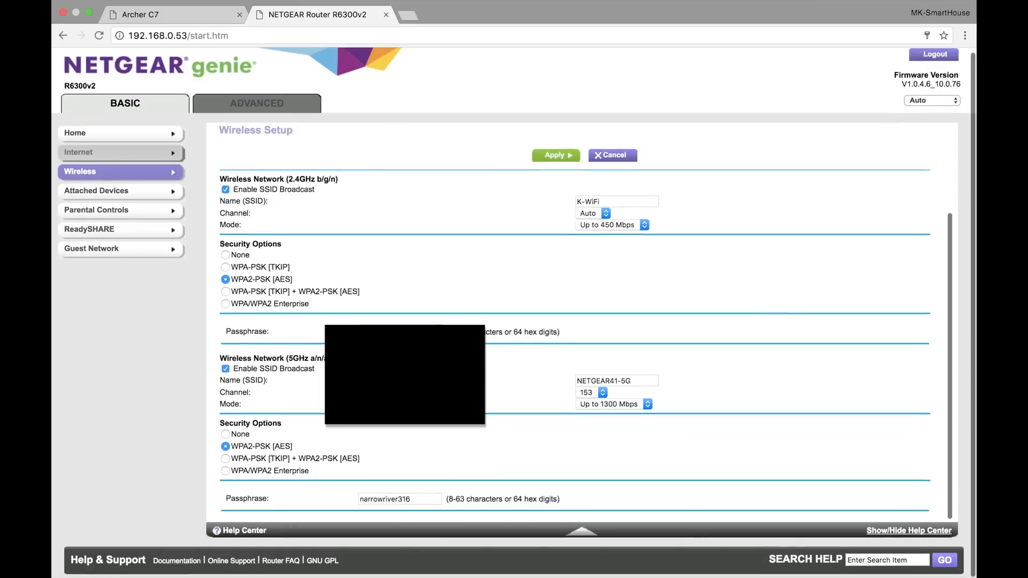
{"action": "left_click_drag", "start_coordinate": [632, 385], "coordinate": [532, 379]}
{"action": "type", "text": "K-WiFi5GHz"}
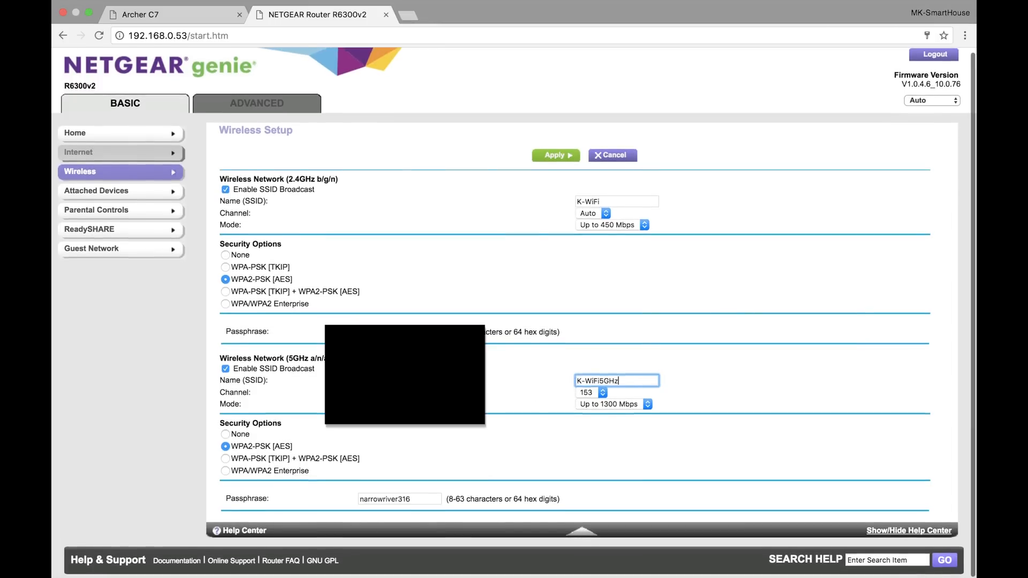
{"action": "left_click_drag", "start_coordinate": [420, 498], "coordinate": [337, 499]}
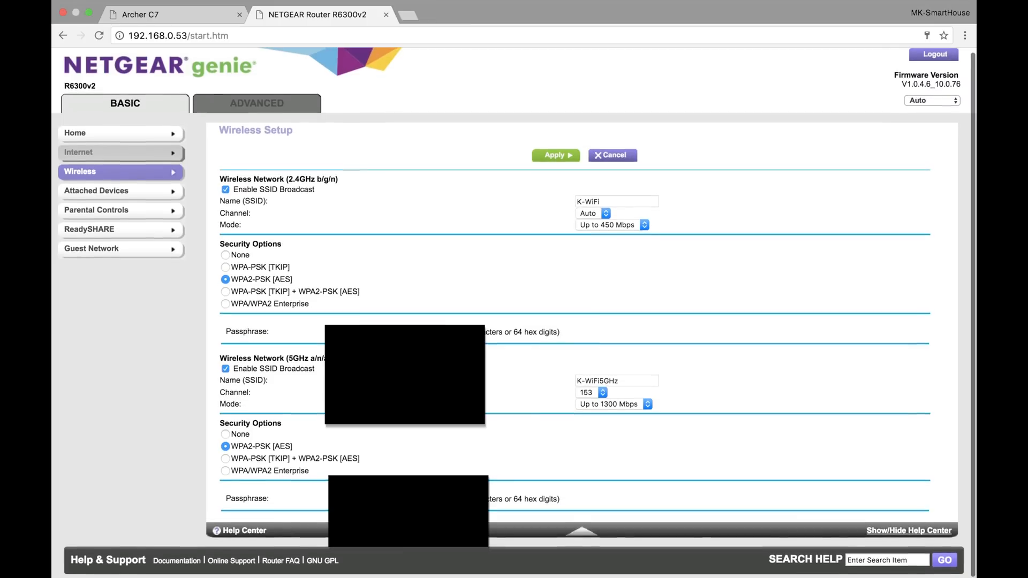
{"action": "left_click", "coordinate": [543, 158]}
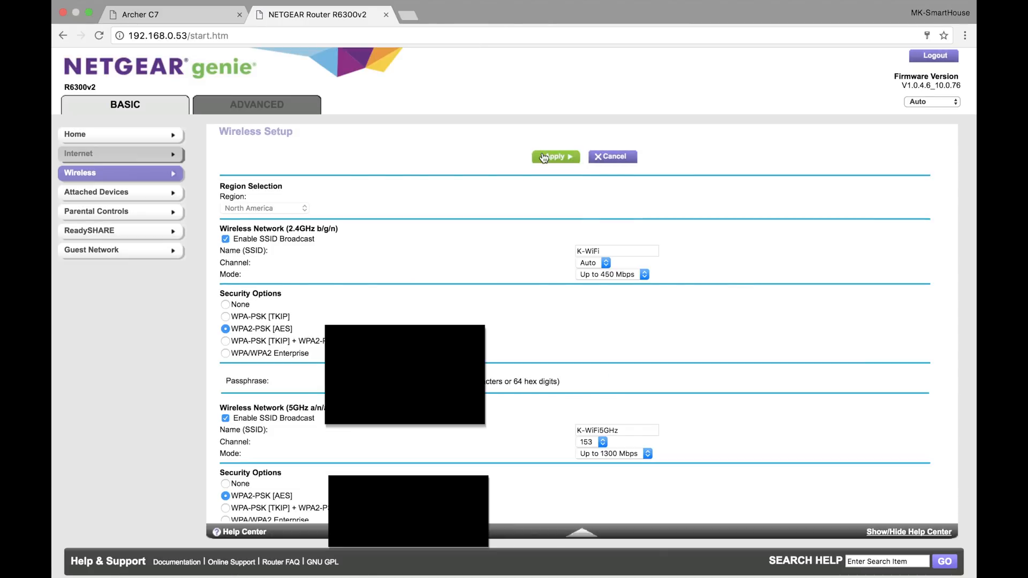
In the guest network settings, name the 2.4GHz guest network K-GuestWiFi and the 5GHz one K-GuestWiFi5GHz
{"action": "left_click", "coordinate": [142, 249]}
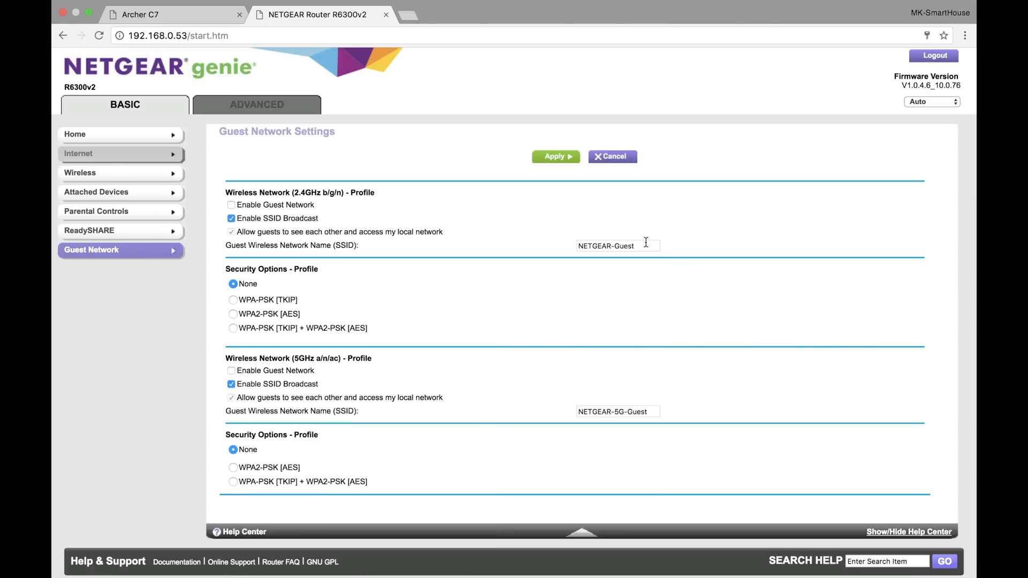
{"action": "left_click_drag", "start_coordinate": [649, 246], "coordinate": [555, 248]}
{"action": "type", "text": "K-GuestWiFi"}
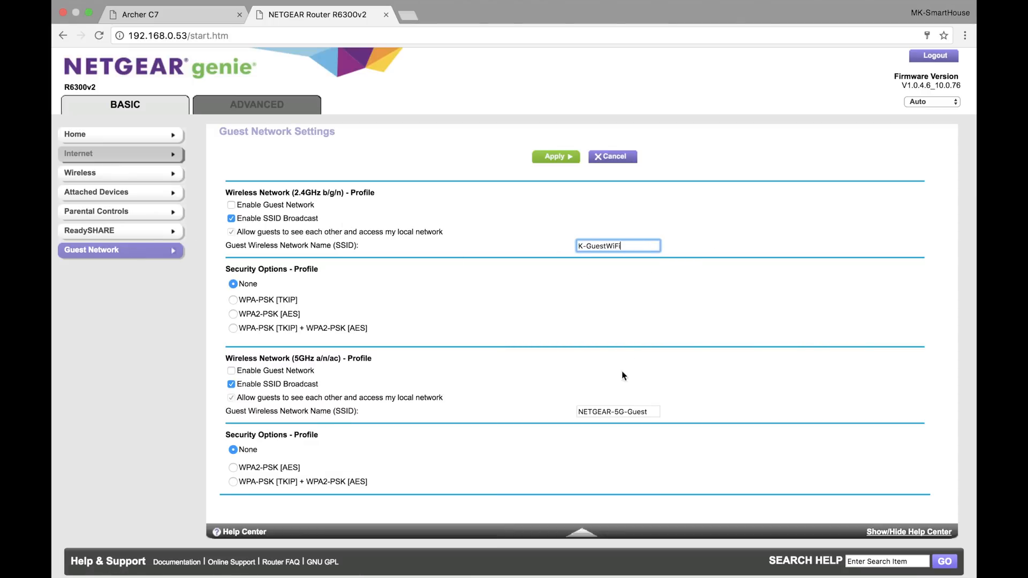
{"action": "left_click_drag", "start_coordinate": [648, 415], "coordinate": [546, 407]}
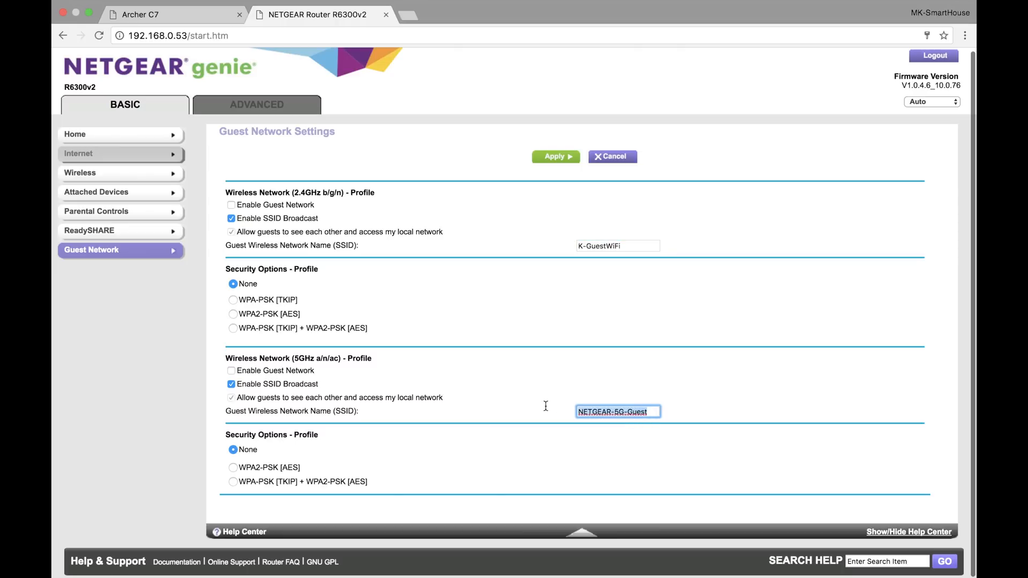
{"action": "type", "text": "K-"}
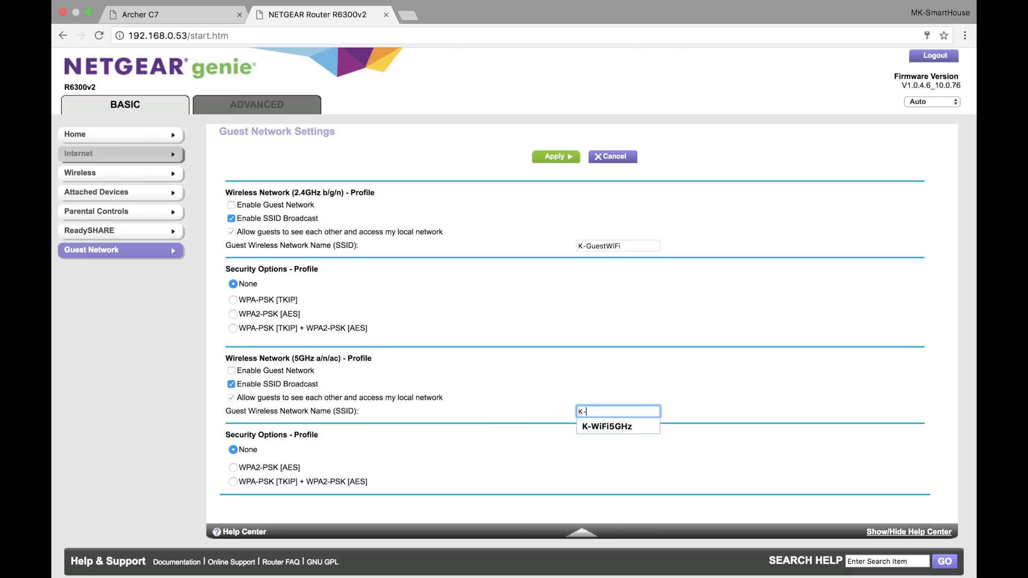
{"action": "type", "text": "Guest"}
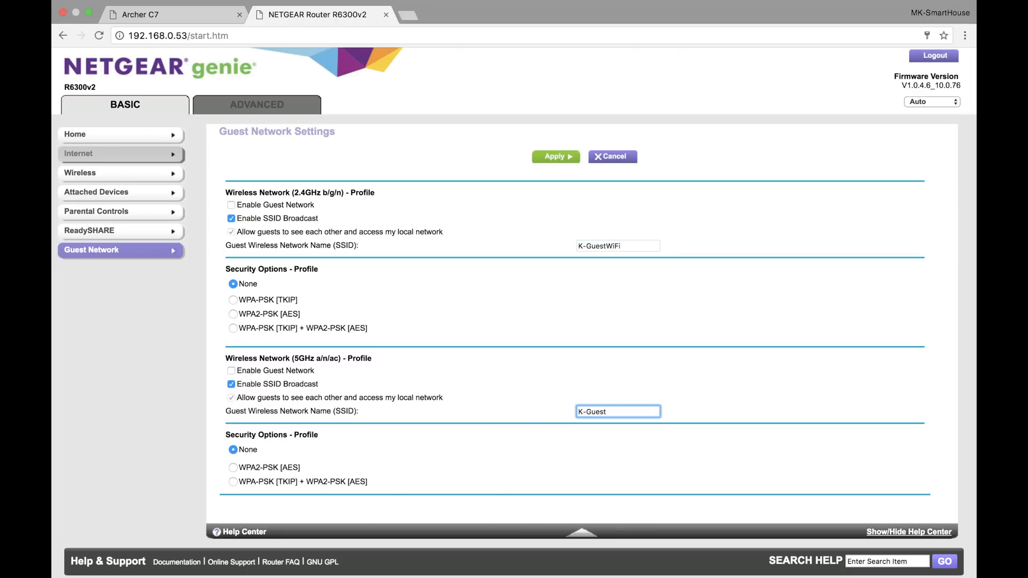
{"action": "type", "text": "WiFi5GHz"}
Secure both guest networks with WPA2-PSK [AES] and a passphrase, then enable both and apply the guest settings
{"action": "left_click", "coordinate": [233, 313]}
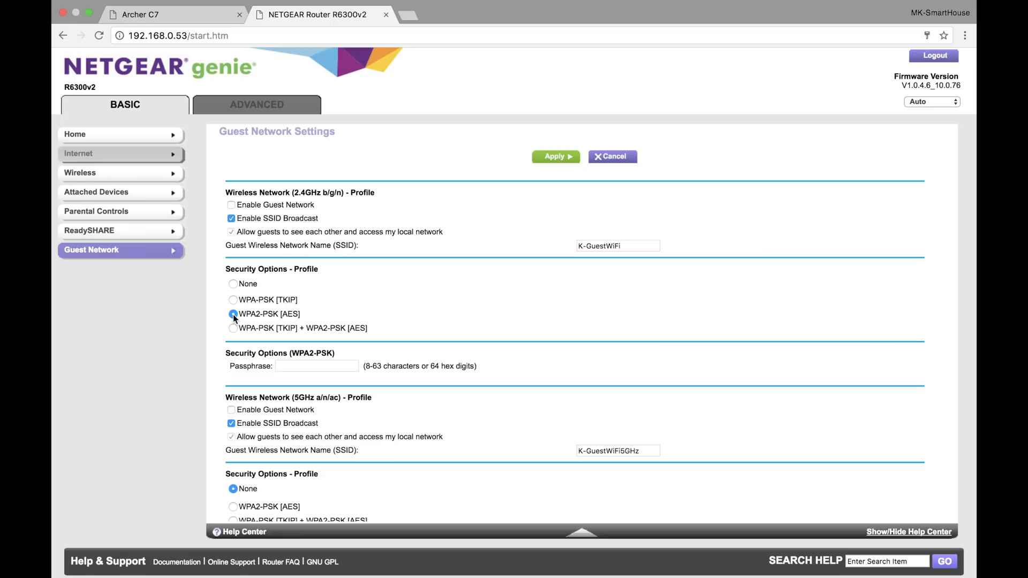
{"action": "left_click", "coordinate": [308, 367]}
{"action": "scroll", "coordinate": [358, 432], "scroll_direction": "down", "scroll_amount": 1}
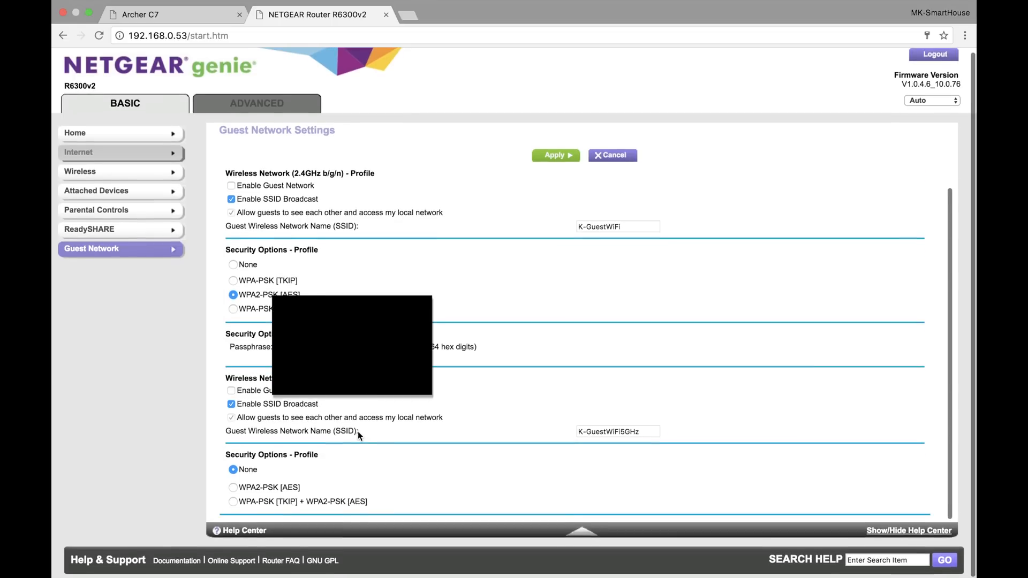
{"action": "left_click", "coordinate": [236, 490]}
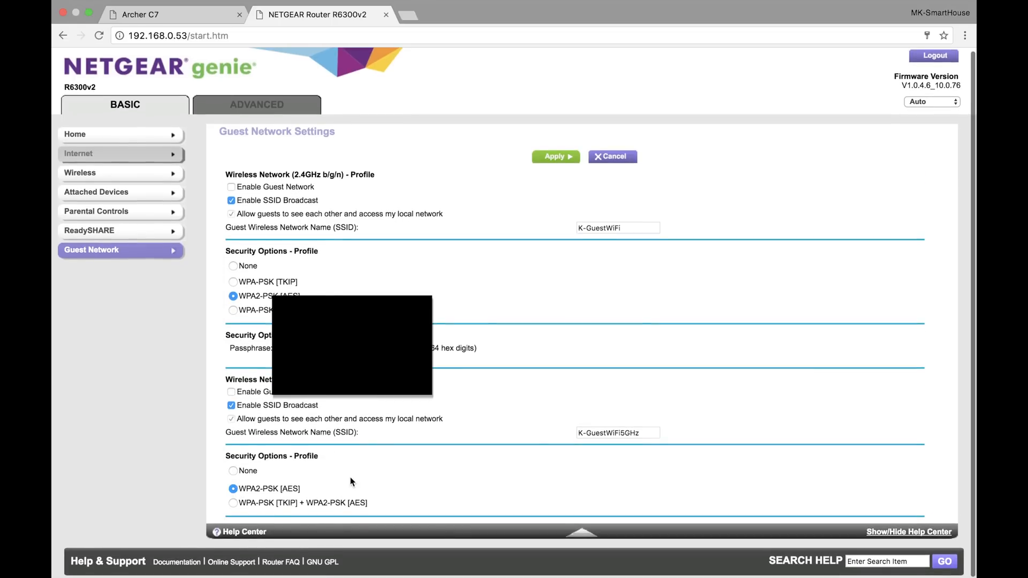
{"action": "scroll", "coordinate": [332, 500], "scroll_direction": "down", "scroll_amount": 2}
{"action": "left_click", "coordinate": [333, 499]}
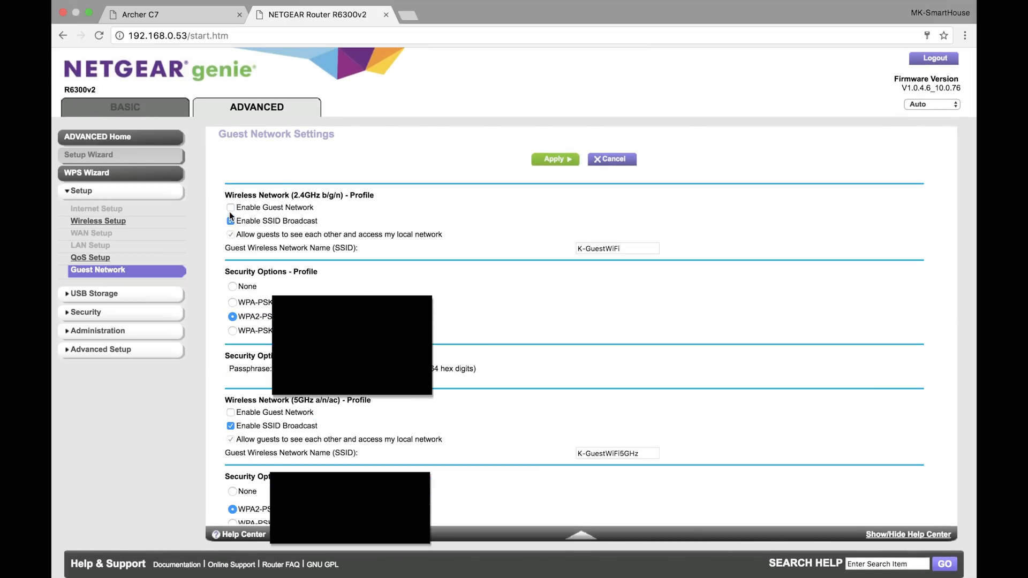
{"action": "left_click", "coordinate": [230, 207]}
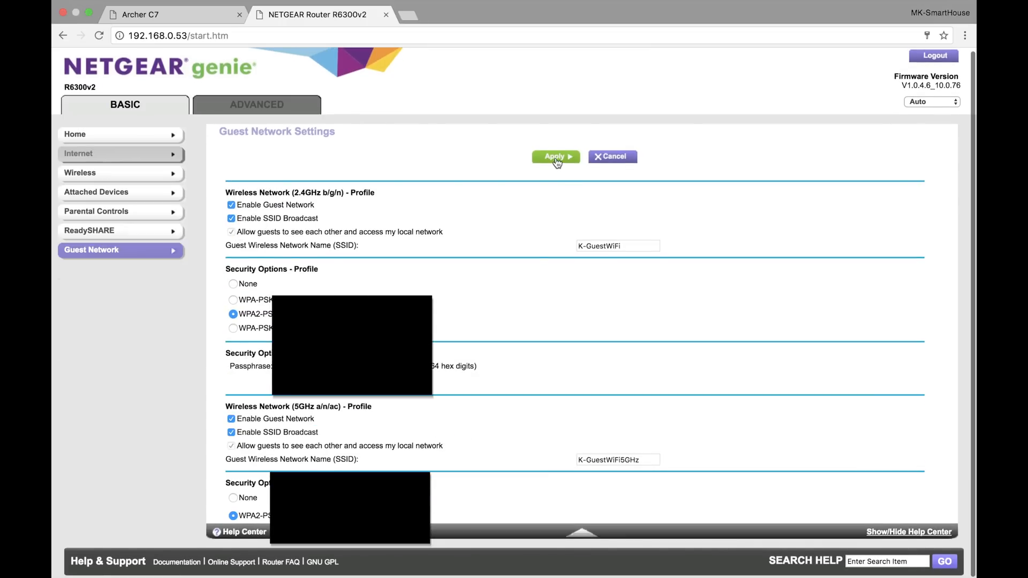
{"action": "left_click", "coordinate": [556, 158]}
Check online for new router firmware, cancel the check, and log out of the NETGEAR access point
{"action": "left_click", "coordinate": [258, 105]}
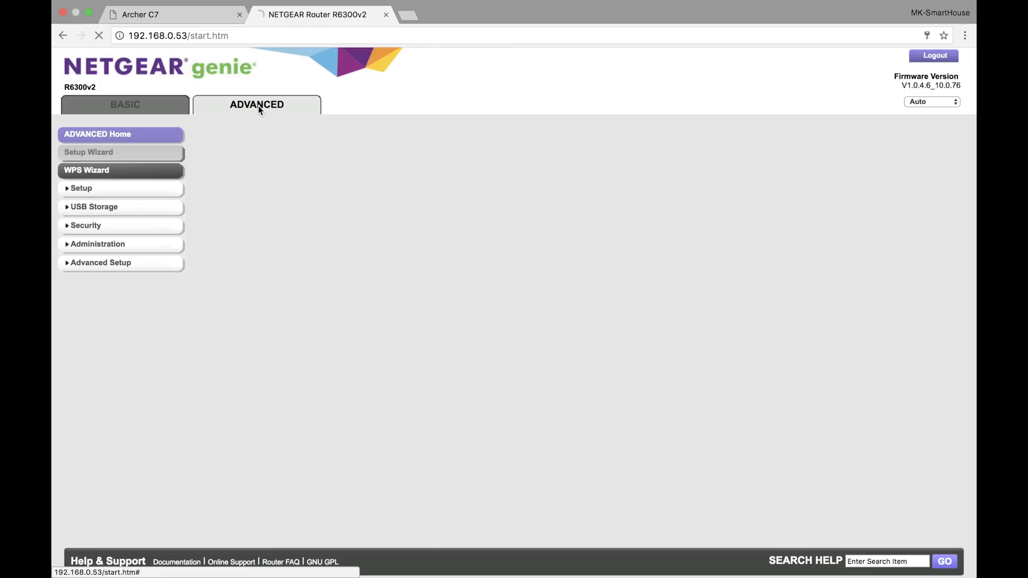
{"action": "left_click", "coordinate": [97, 246]}
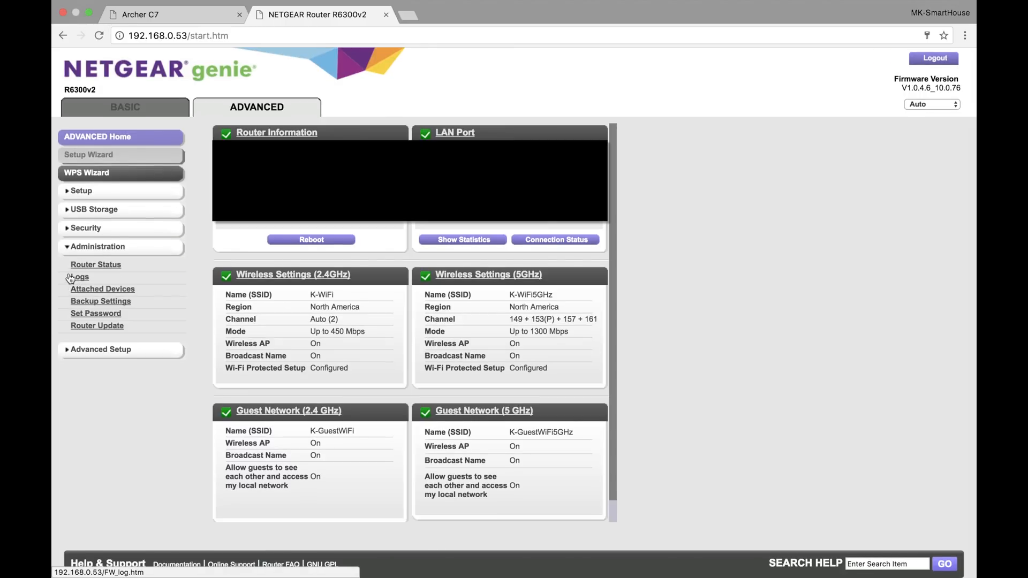
{"action": "left_click", "coordinate": [94, 327]}
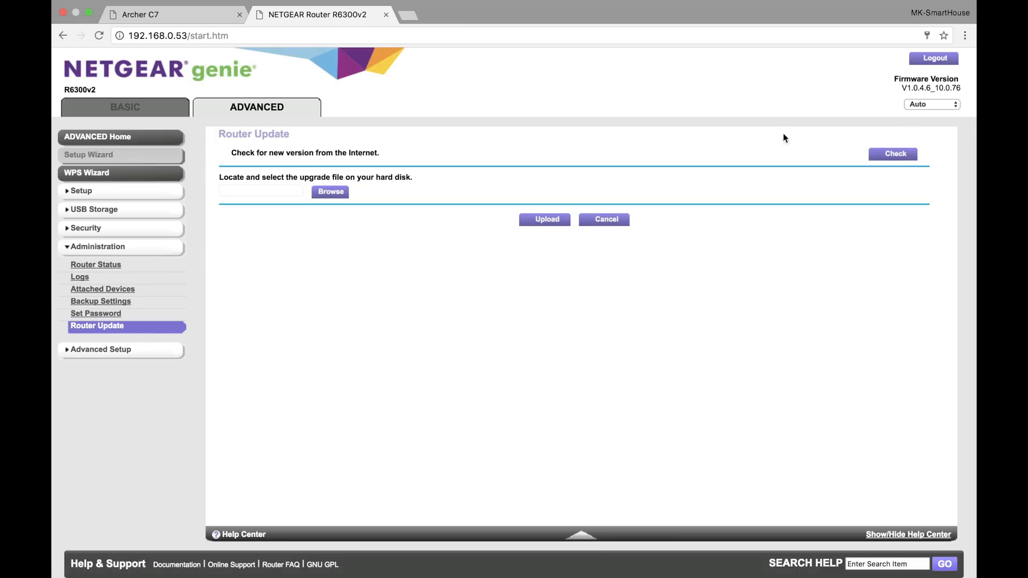
{"action": "left_click", "coordinate": [894, 155]}
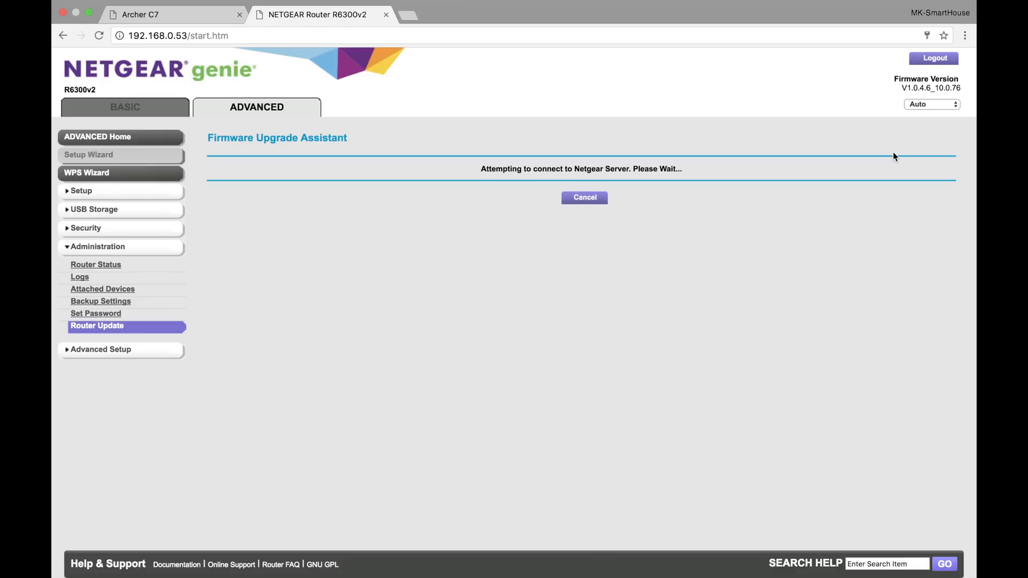
{"action": "left_click", "coordinate": [585, 199]}
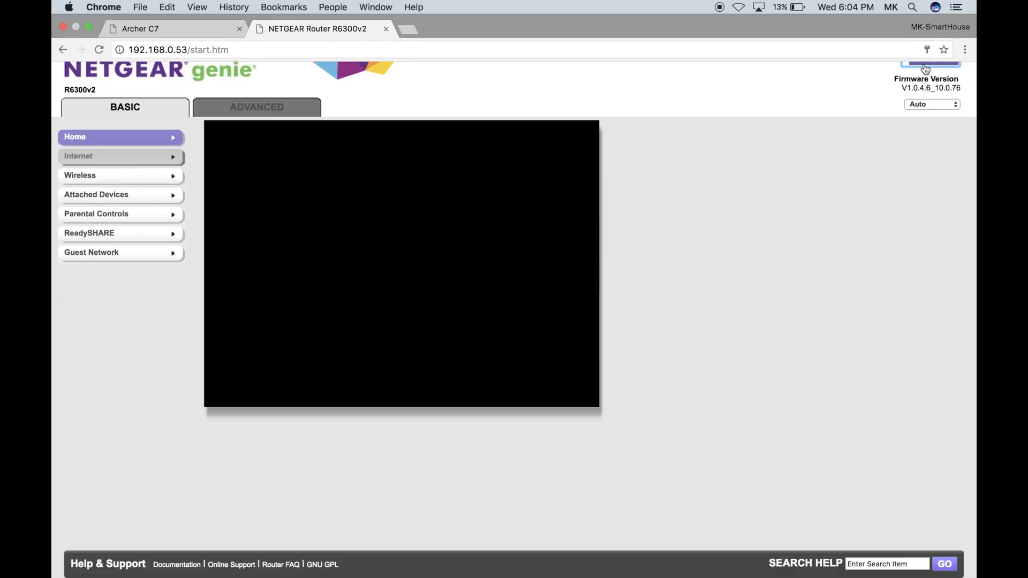
{"action": "left_click", "coordinate": [925, 67]}
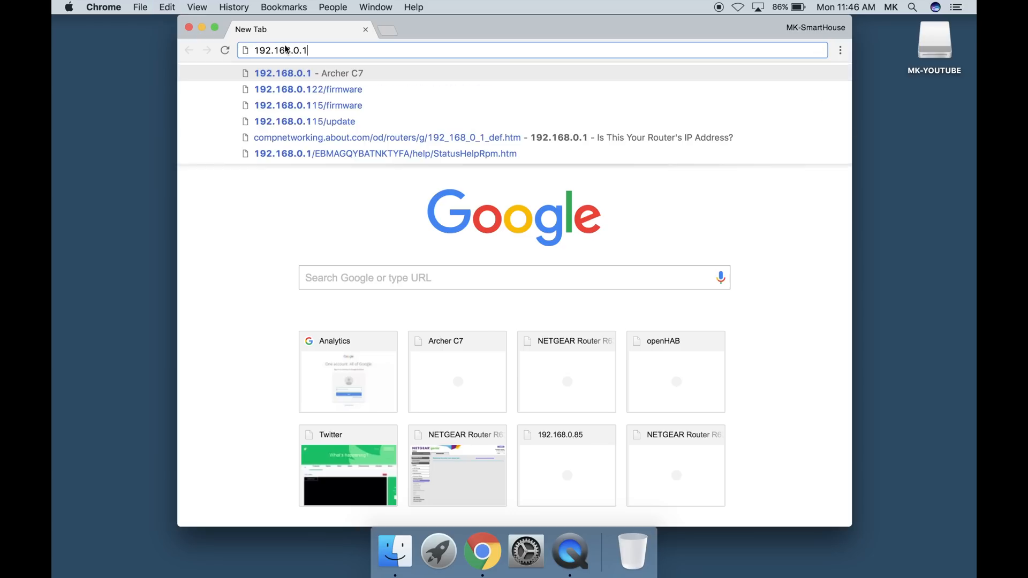
Load the TP-LINK router page at 192.168.0.1 in a new browser session and log in as admin with the account password
{"action": "key", "text": "Return"}
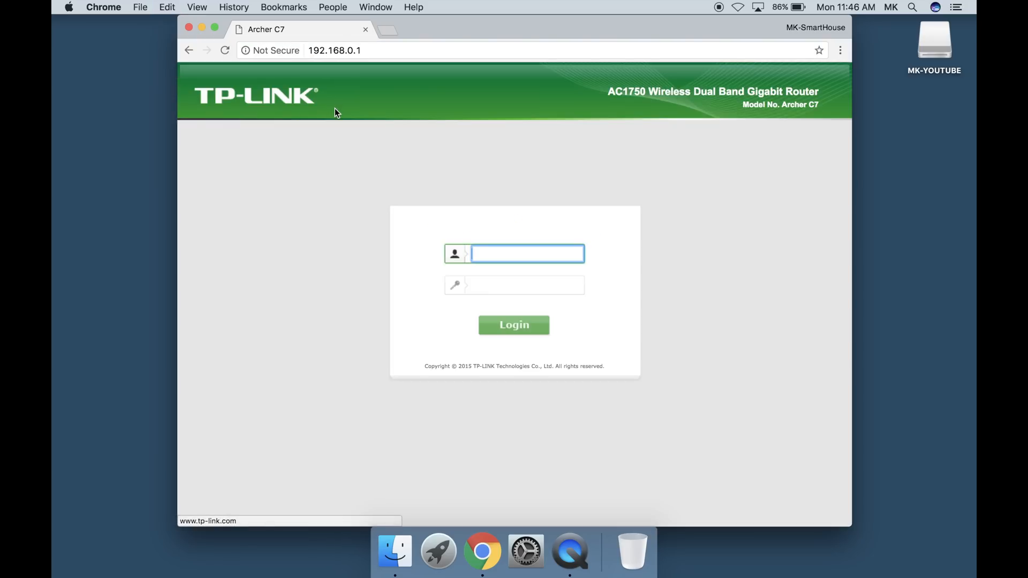
{"action": "type", "text": "admin"}
{"action": "key", "text": "Tab"}
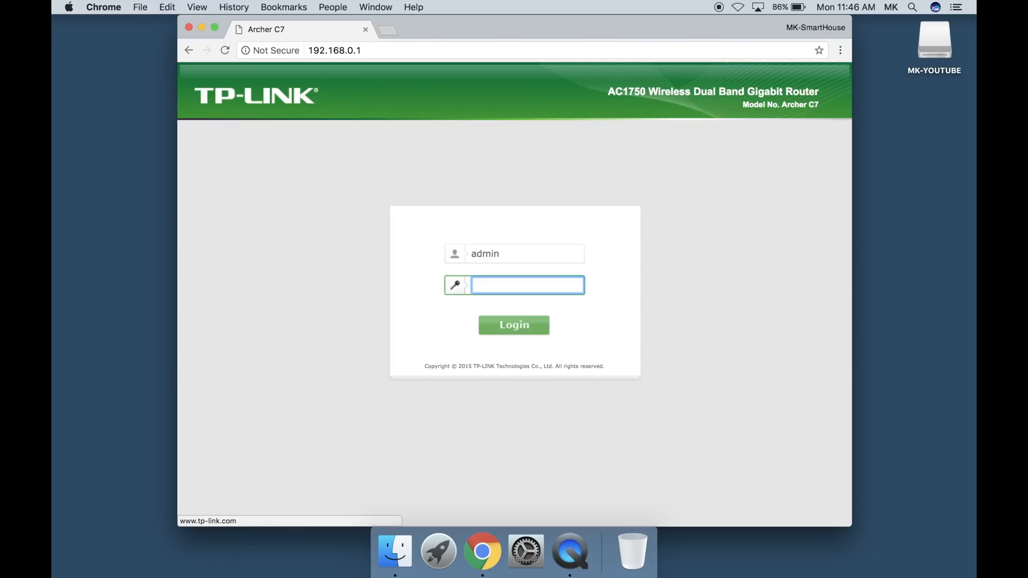
{"action": "type", "text": "**************"}
{"action": "key", "text": "Return"}
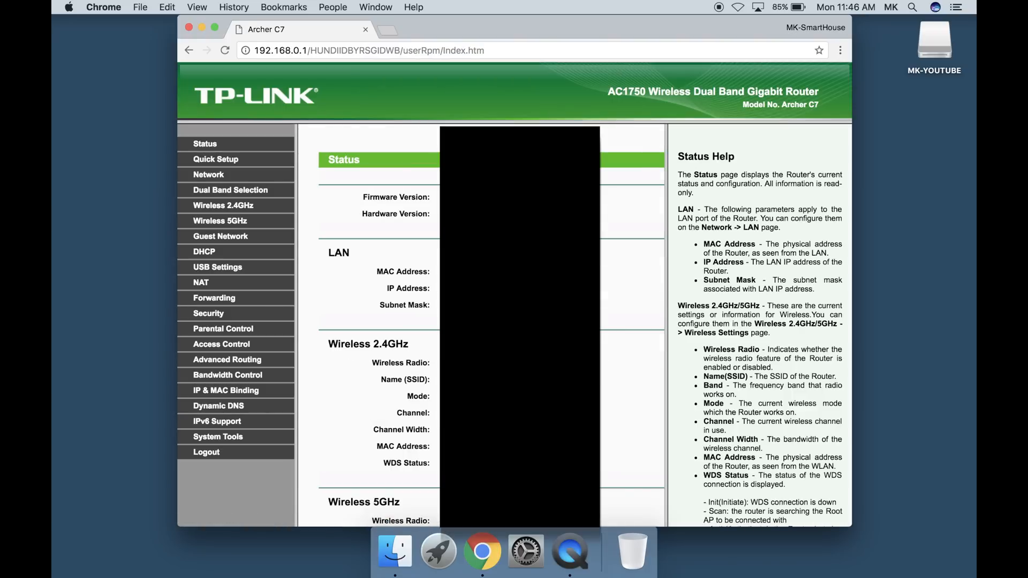
Add an enabled DHCP address reservation for the first device's MAC address with IP 192.168.0.2, save it and accept the reboot note
{"action": "left_click", "coordinate": [210, 255]}
{"action": "left_click", "coordinate": [235, 298]}
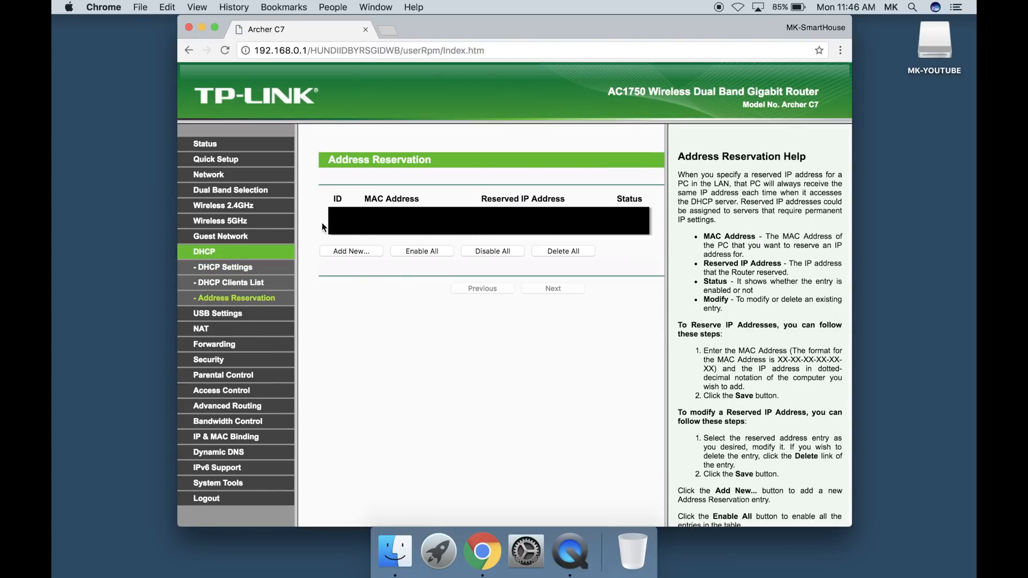
{"action": "left_click", "coordinate": [338, 251]}
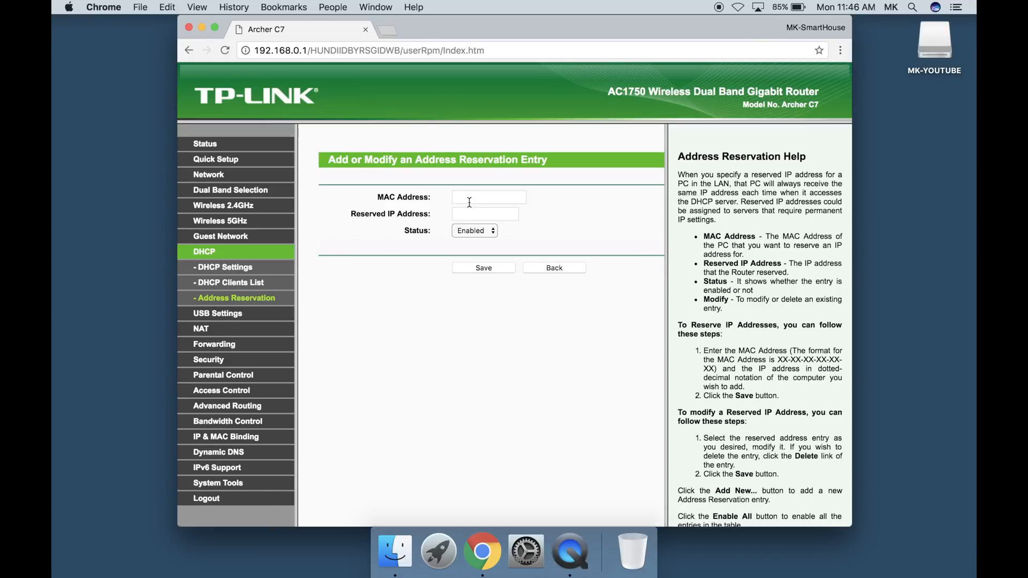
{"action": "left_click", "coordinate": [469, 202]}
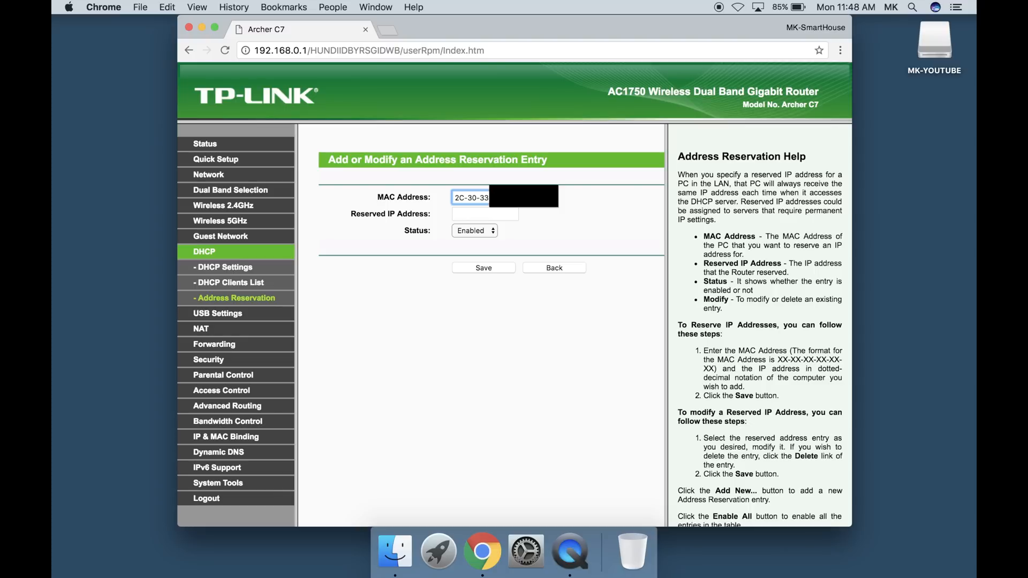
{"action": "left_click", "coordinate": [466, 217]}
{"action": "type", "text": "19"}
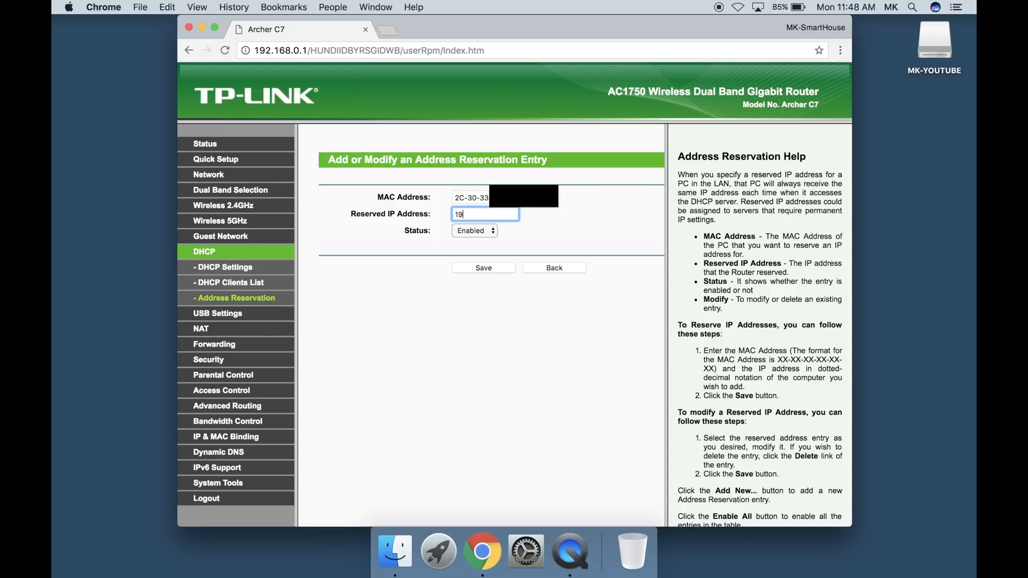
{"action": "type", "text": "2.168.0.2"}
{"action": "left_click", "coordinate": [483, 270]}
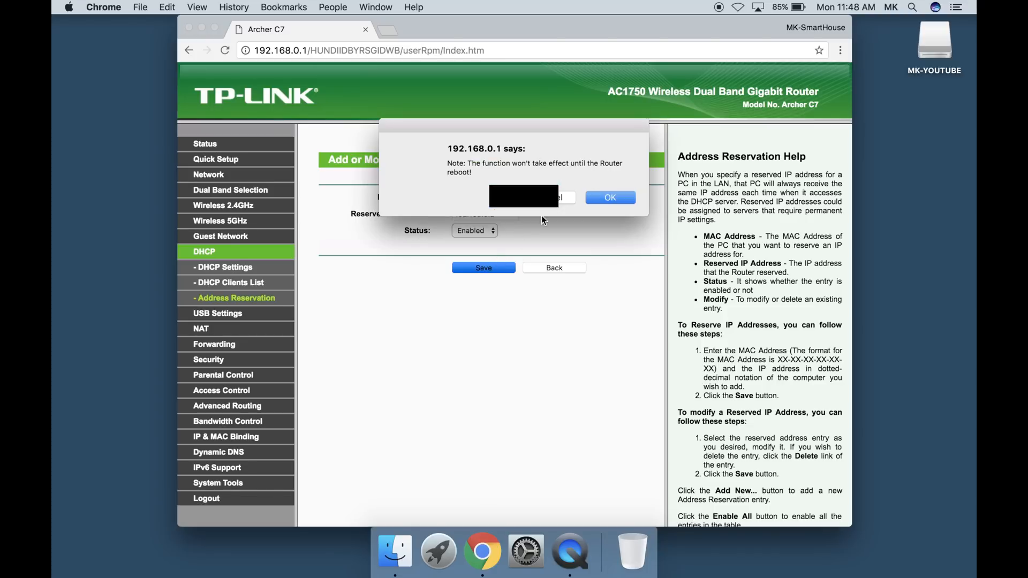
{"action": "left_click", "coordinate": [602, 195]}
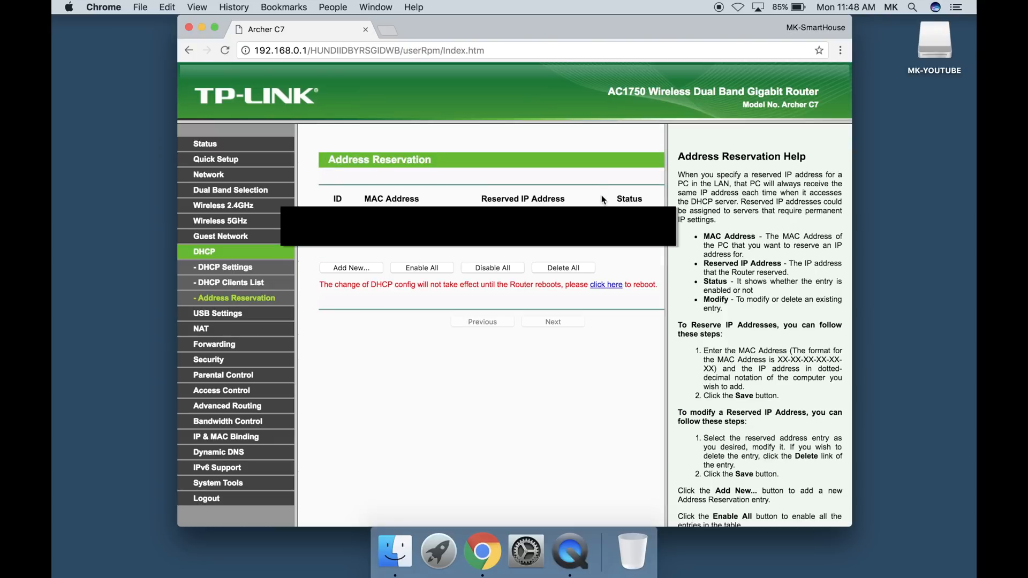
{"action": "scroll", "coordinate": [602, 195], "scroll_direction": "right", "scroll_amount": 5}
{"action": "scroll", "coordinate": [602, 195], "scroll_direction": "left", "scroll_amount": 5}
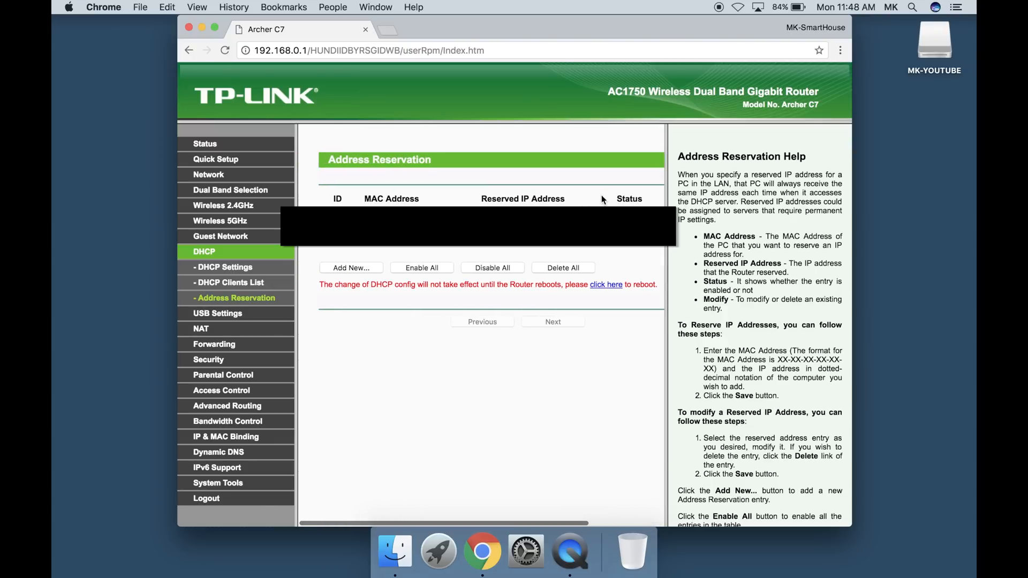
{"action": "scroll", "coordinate": [602, 195], "scroll_direction": "right", "scroll_amount": 4}
{"action": "scroll", "coordinate": [602, 195], "scroll_direction": "left", "scroll_amount": 3}
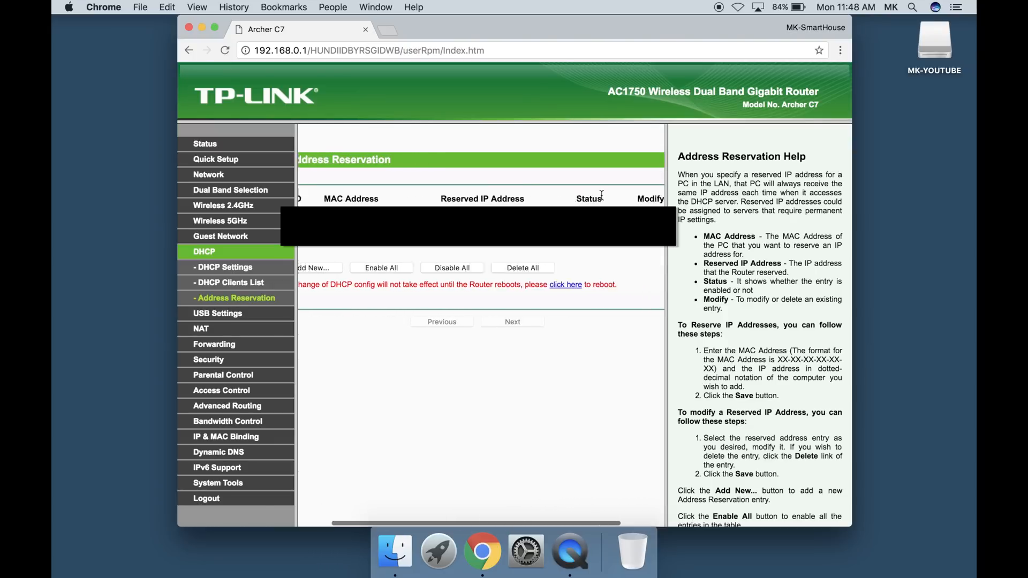
{"action": "scroll", "coordinate": [601, 195], "scroll_direction": "left", "scroll_amount": 3}
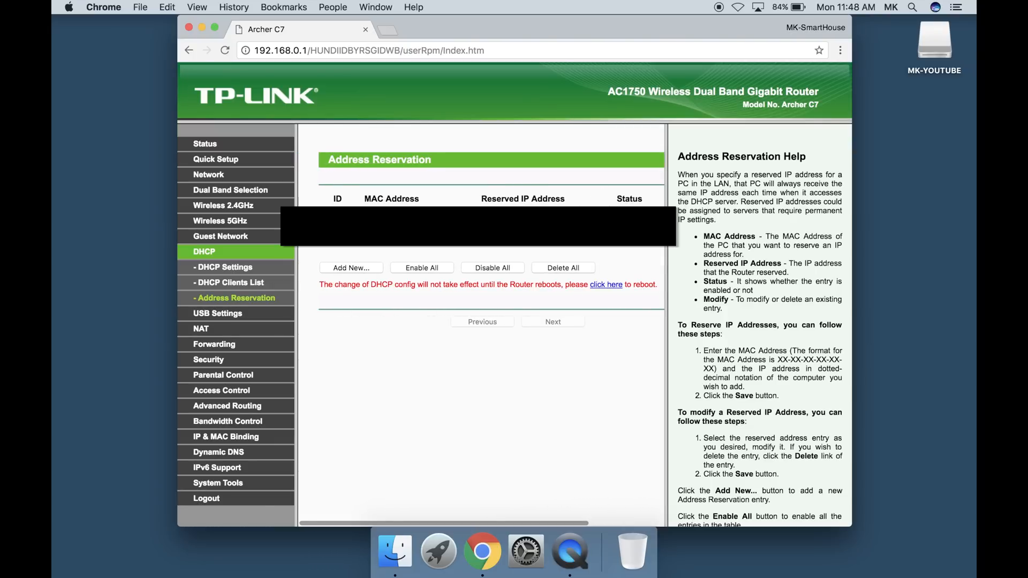
Add an enabled DHCP address reservation for the second device's MAC address with IP 192.168.0.3, save it and accept the reboot note
{"action": "left_click", "coordinate": [354, 268]}
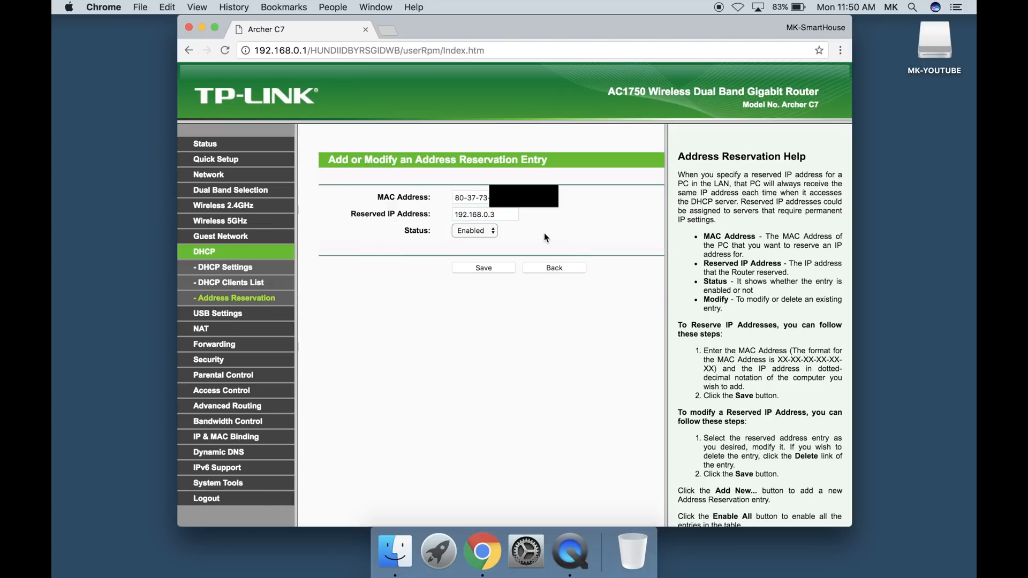
{"action": "left_click", "coordinate": [480, 267]}
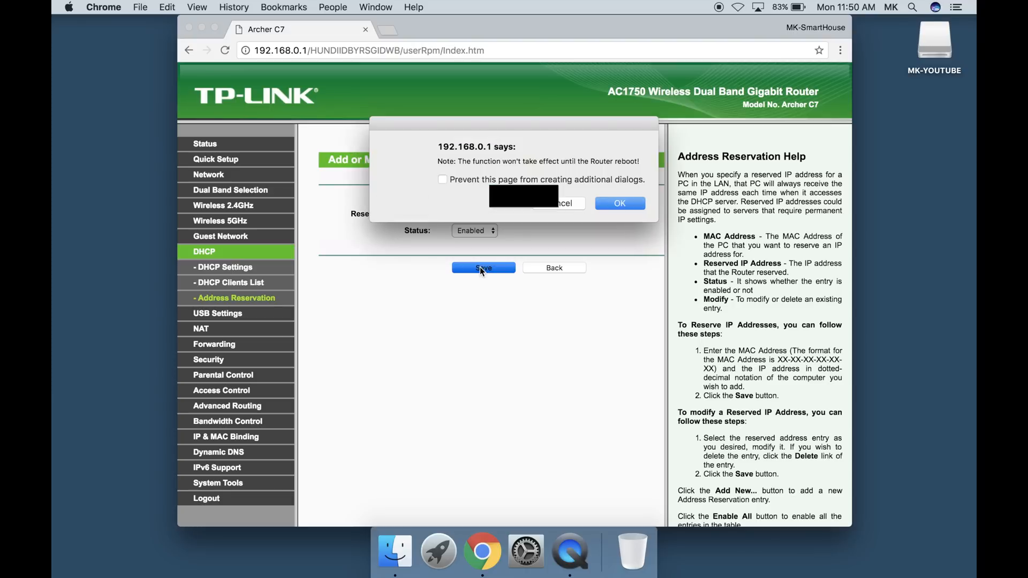
{"action": "left_click", "coordinate": [621, 203]}
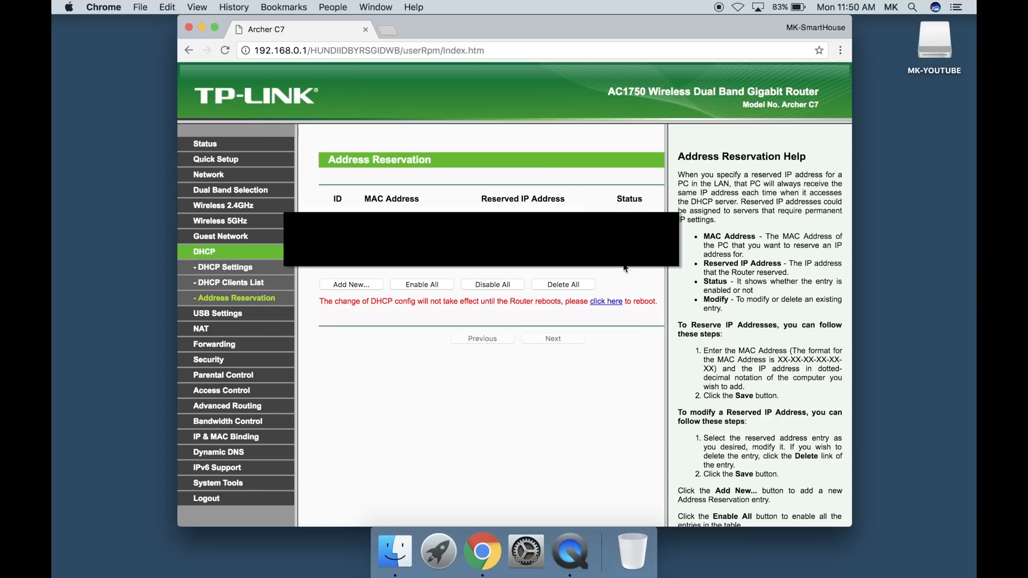
Reboot the TP-LINK router to apply the DHCP reservations, confirm the restart, and reload the router page
{"action": "left_click", "coordinate": [608, 302]}
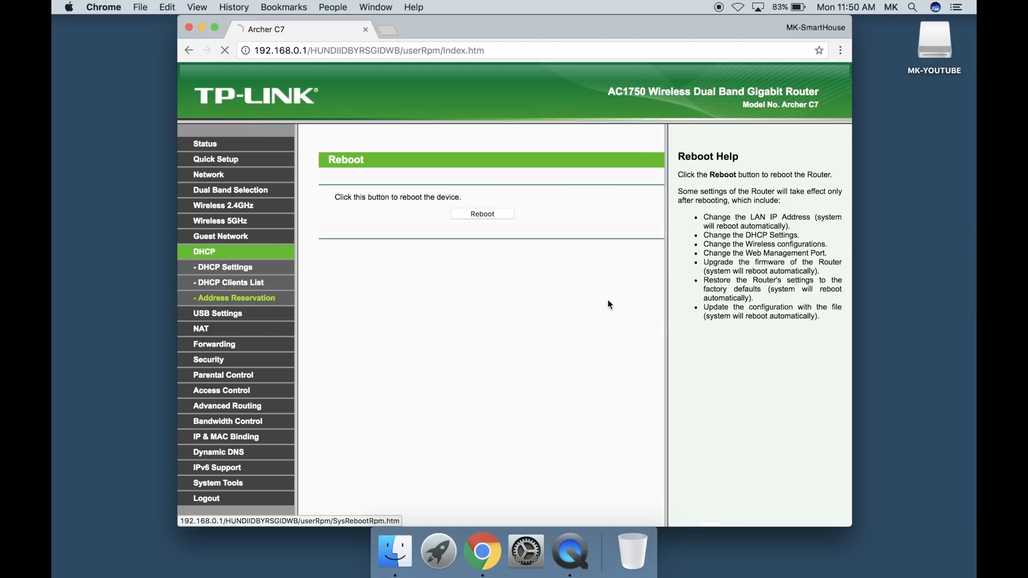
{"action": "left_click", "coordinate": [493, 212]}
{"action": "left_click", "coordinate": [620, 205]}
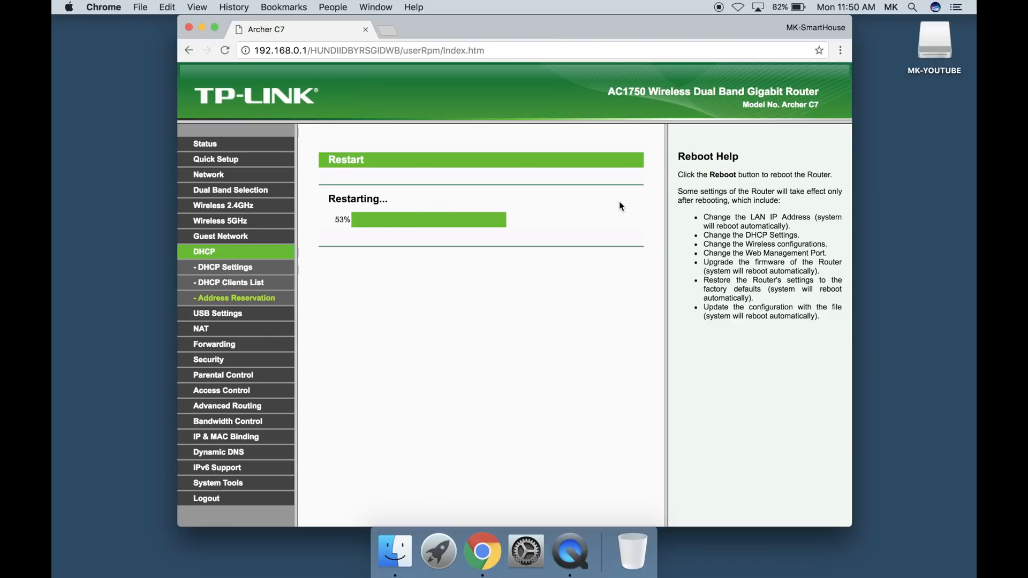
{"action": "left_click", "coordinate": [224, 50]}
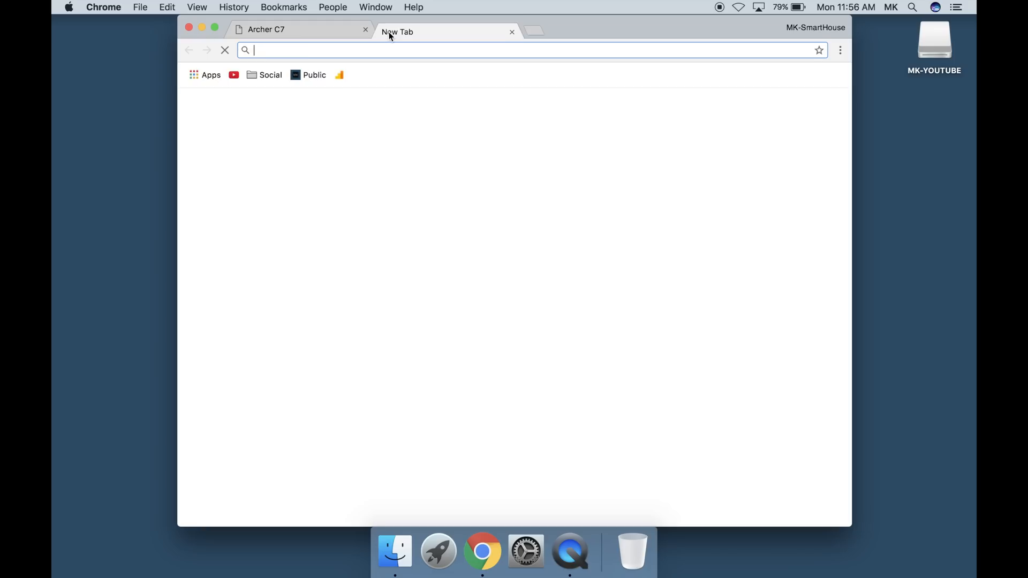
Load the NETGEAR access point page at 192.168.0.2 in a separate browser tab and log in as admin with the account password
{"action": "type", "text": "192.168.0.2"}
{"action": "key", "text": "Return"}
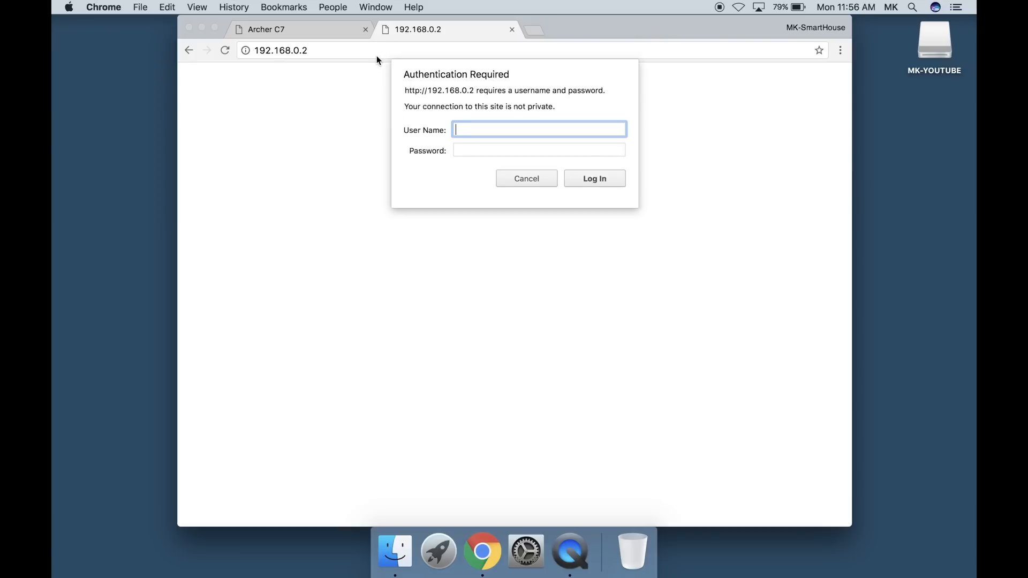
{"action": "type", "text": "admin"}
{"action": "key", "text": "Tab"}
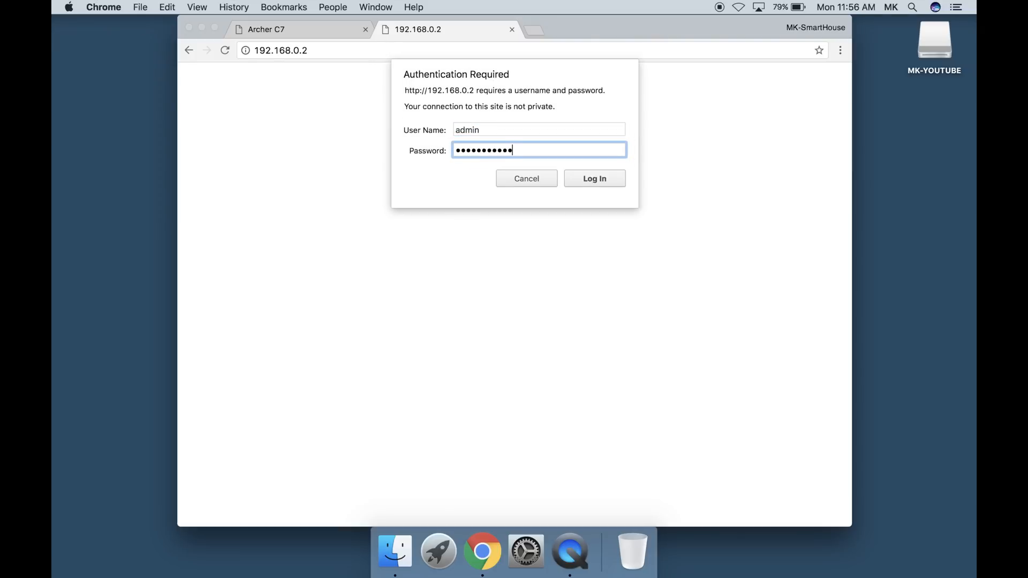
{"action": "key", "text": "Return"}
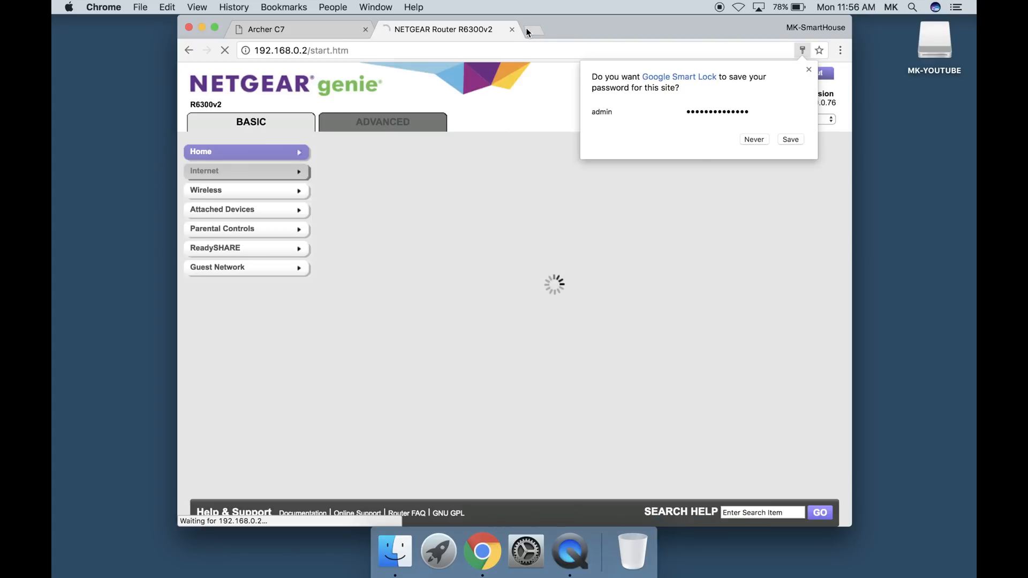